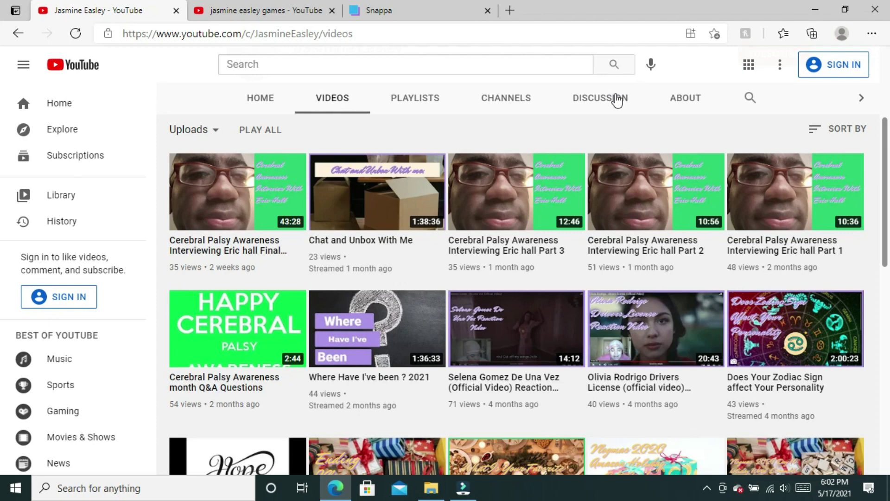
Switch to the gaming channel's Videos page listing Choices walkthroughs like The Royal Romance
left_click(616, 99)
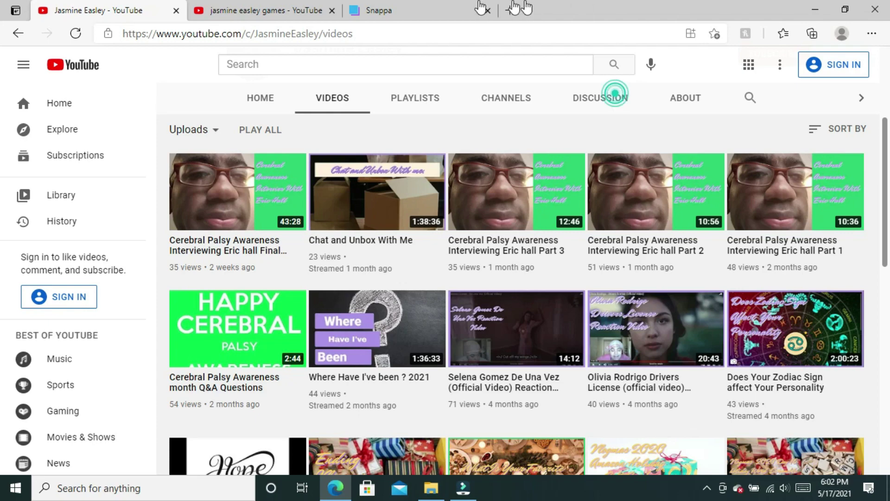
left_click(262, 12)
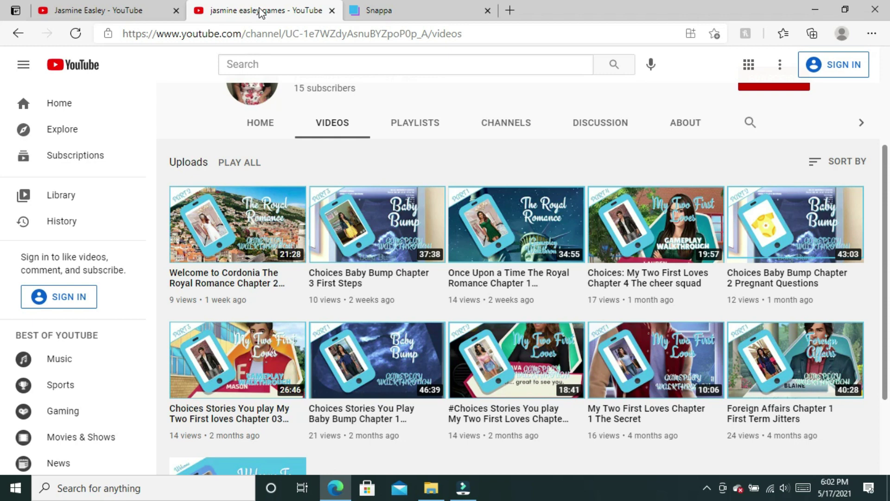
right_click(389, 16)
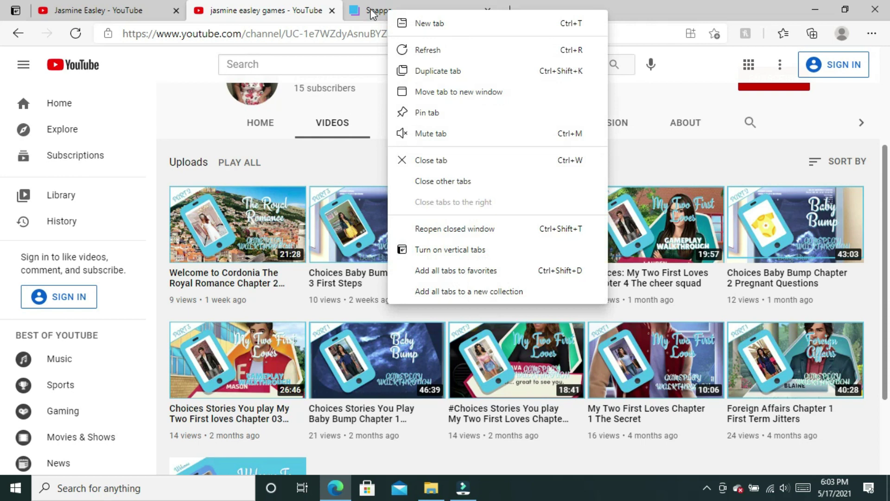
Switch to Snappa and scroll through Create a Graphic presets past YouTube Channel Art (2160x1440)
left_click(372, 14)
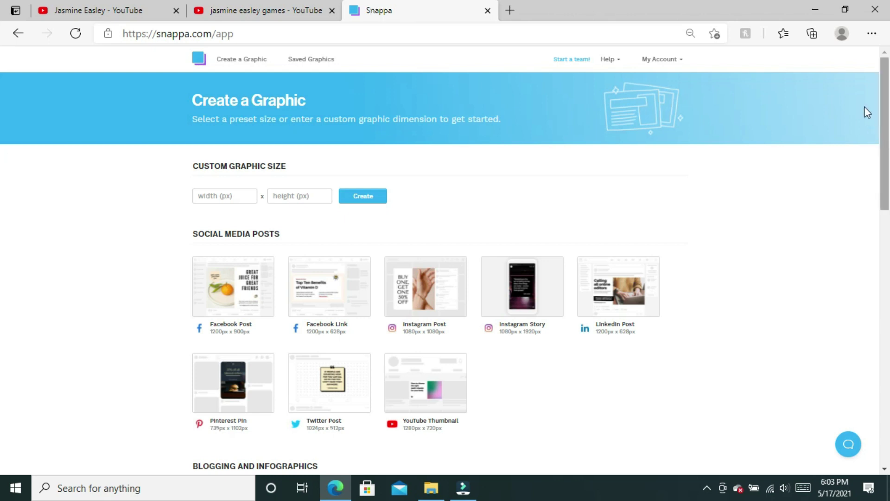
left_click_drag(885, 130, 888, 309)
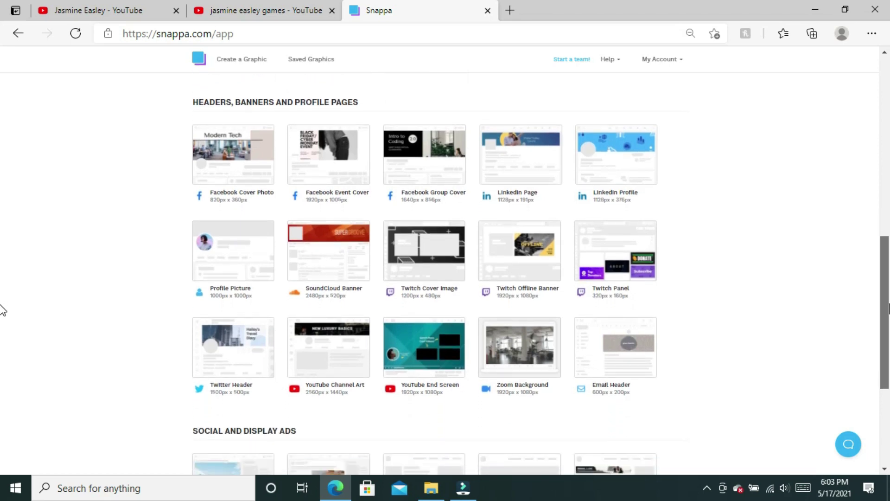
left_click_drag(888, 309, 888, 361)
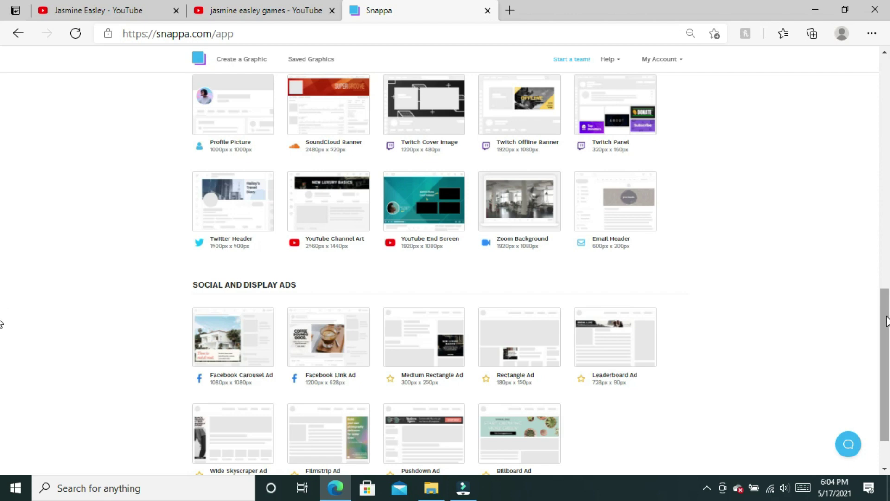
left_click_drag(888, 306, 886, 337)
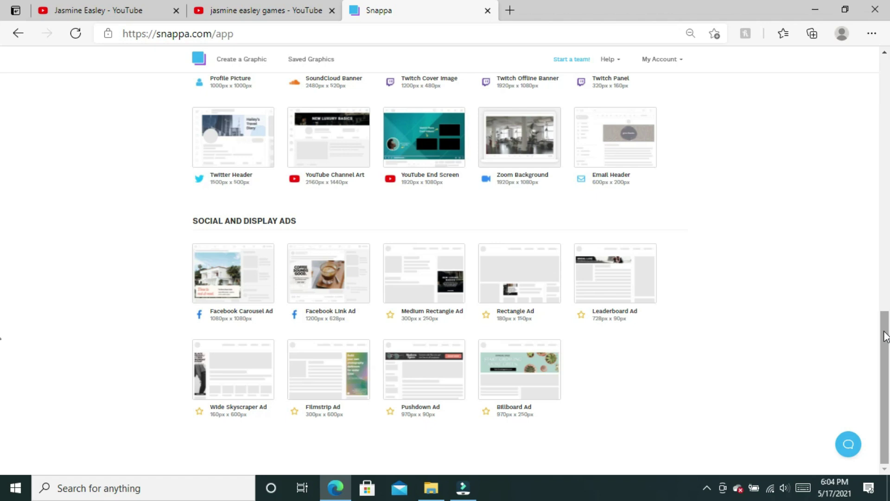
left_click_drag(886, 337, 865, 126)
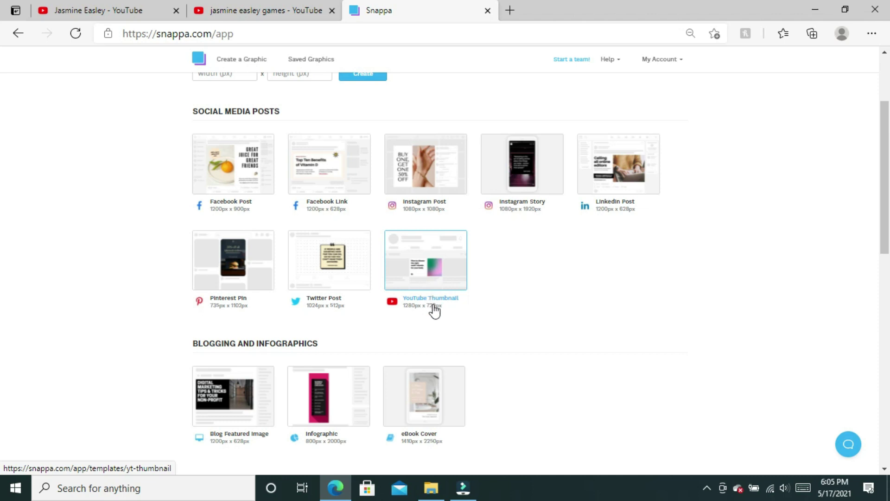
Choose the 1280x720 YouTube Thumbnail size and open the Super Mario Bros. Gameplay Walkthrough template
left_click(436, 308)
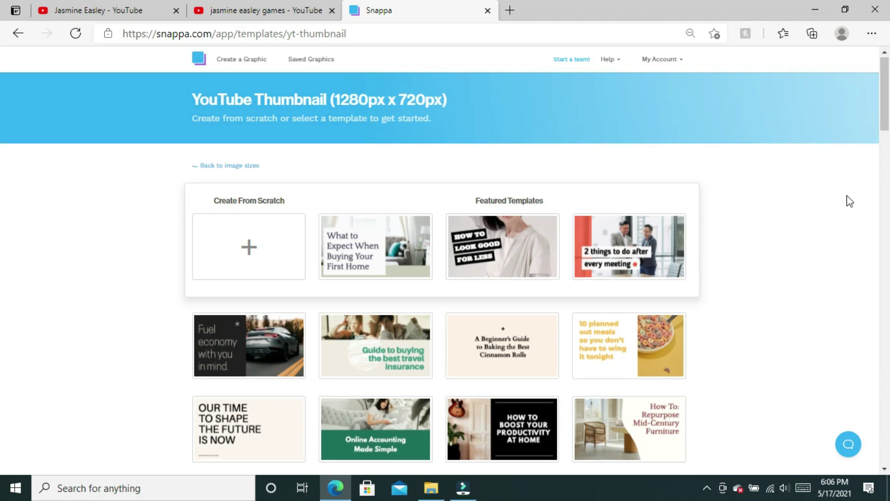
left_click_drag(885, 90, 888, 433)
scroll(1, 296, "down", 10)
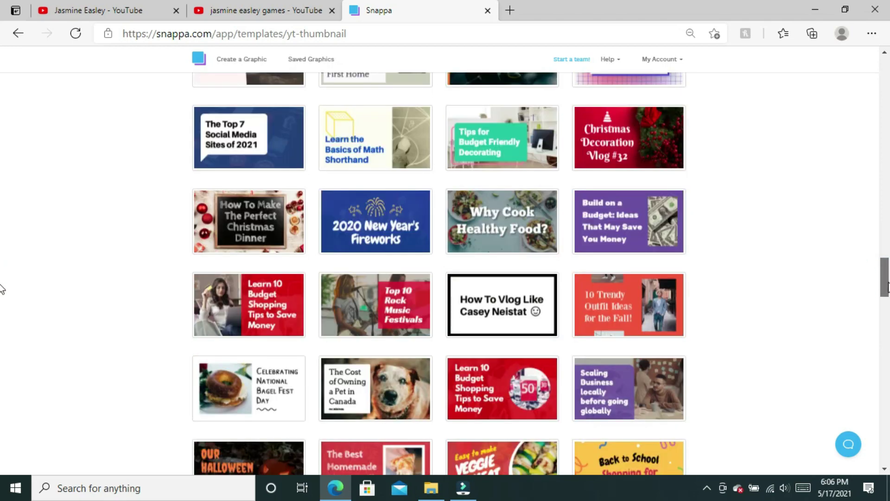
scroll(1, 306, "down", 8)
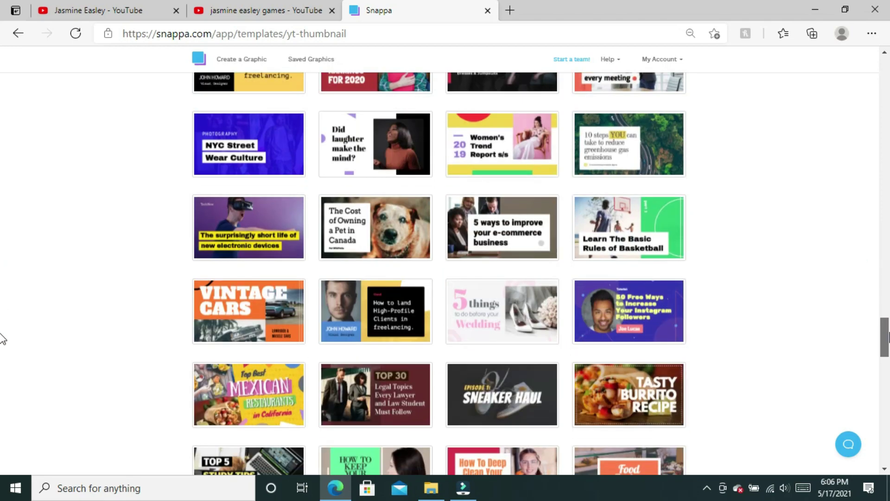
scroll(1, 343, "down", 3)
scroll(1, 358, "down", 5)
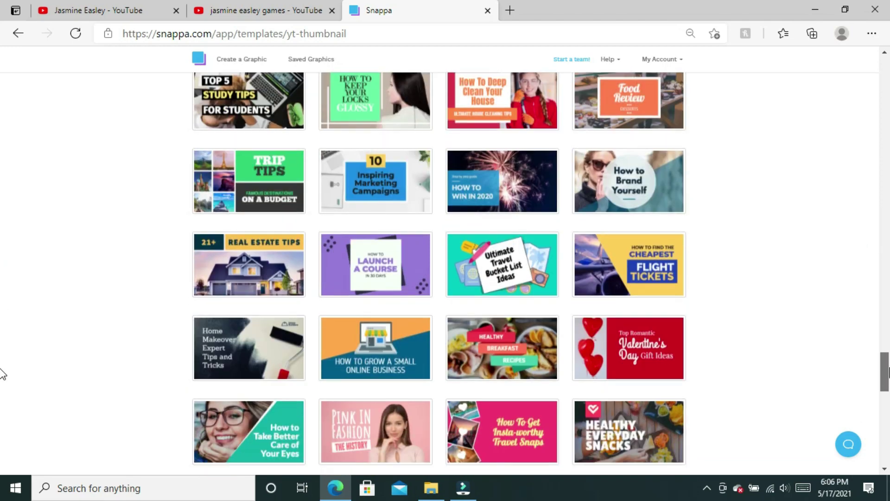
scroll(3, 373, "down", 8)
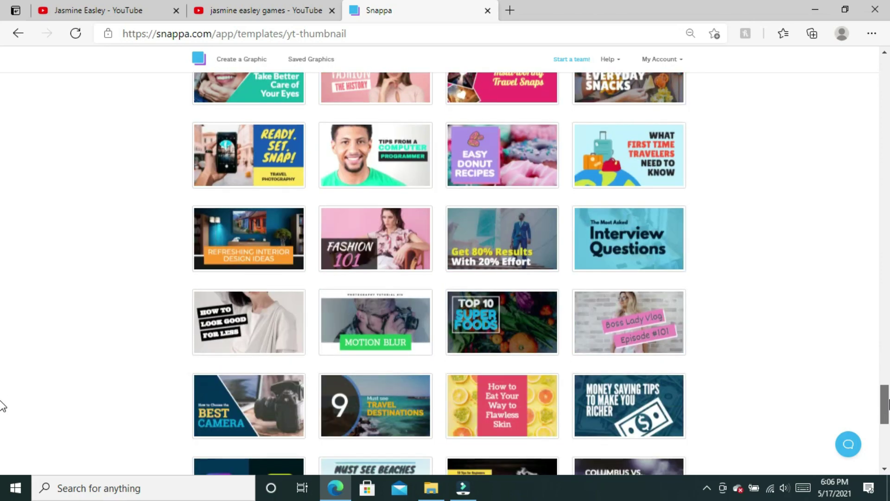
scroll(2, 408, "down", 4)
scroll(2, 429, "down", 5)
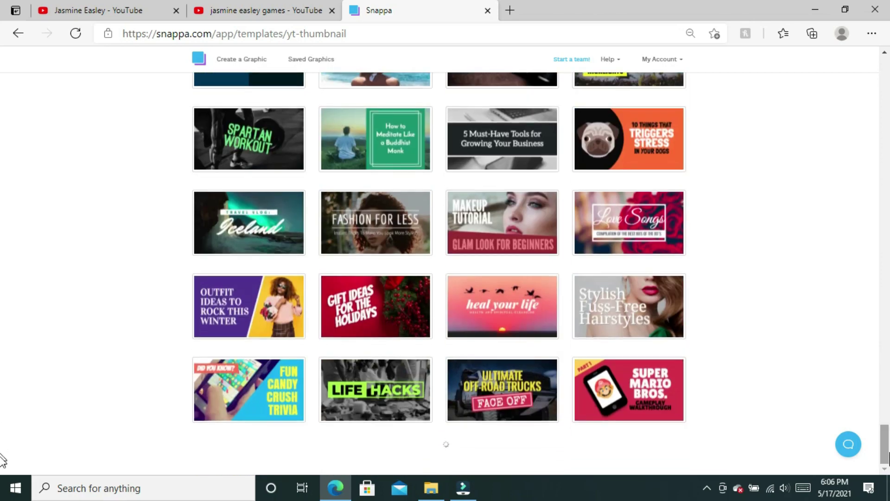
left_click(646, 400)
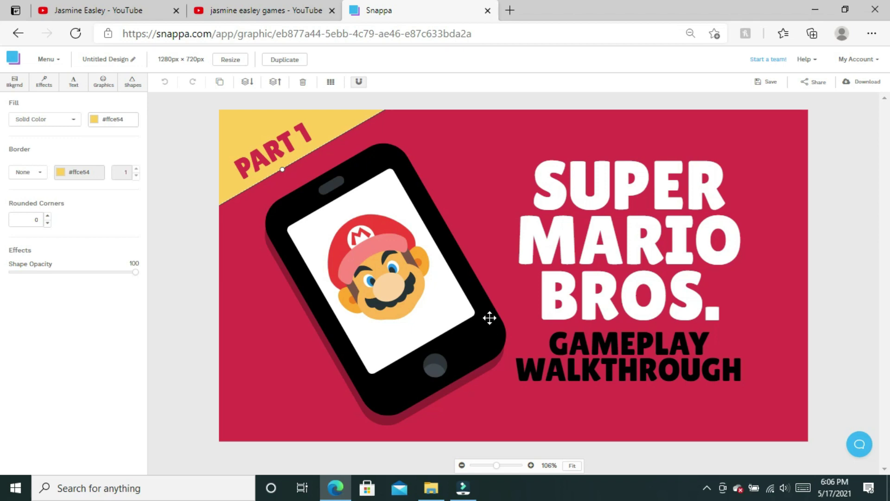
Select the tilted black phone graphic framing Mario's face
left_click(490, 318)
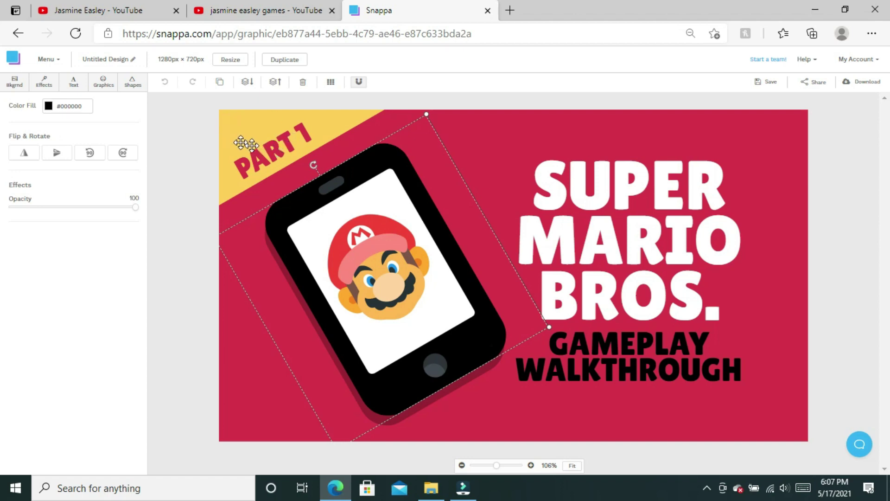
Search background photos for 'christmas' and set a decorated Christmas tree photo as the background
left_click(10, 87)
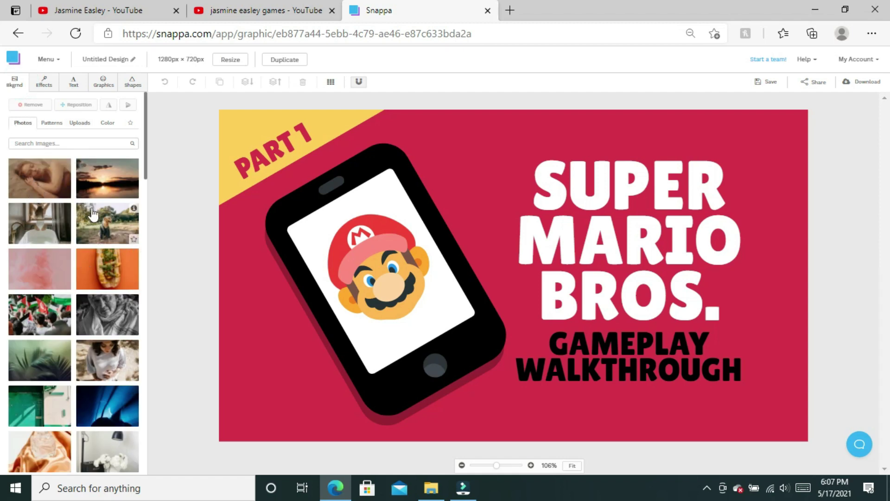
left_click(53, 144)
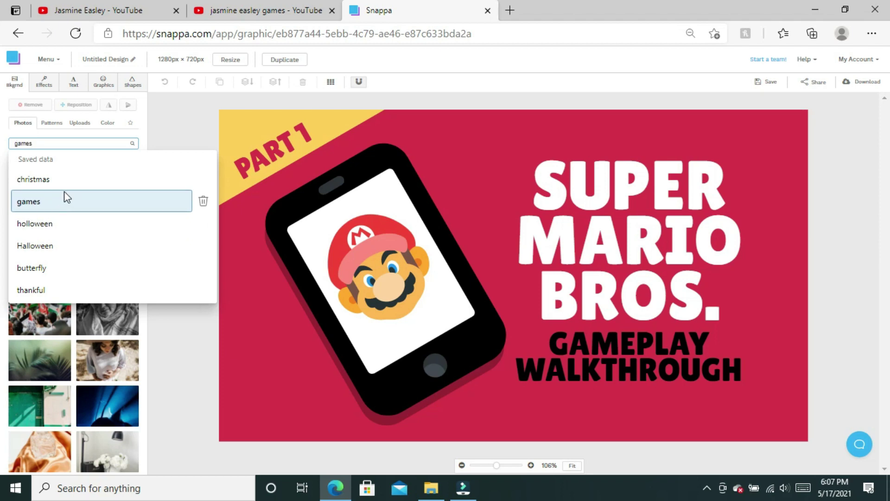
left_click(28, 181)
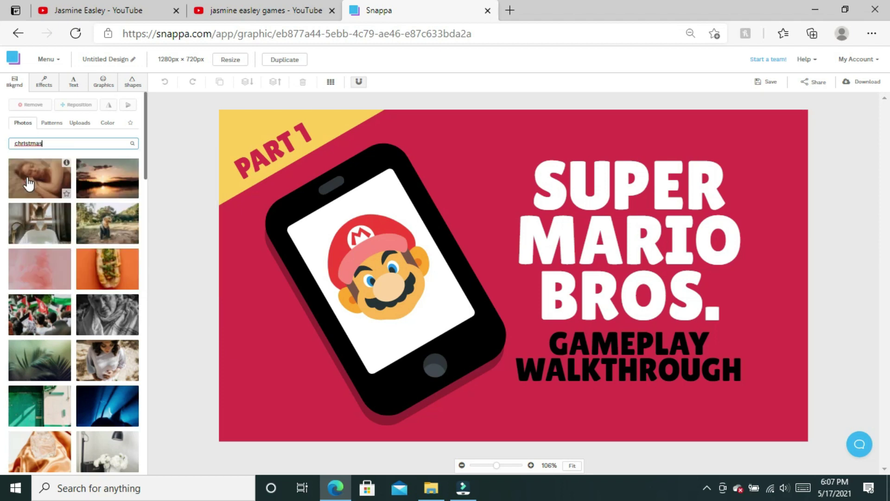
left_click(132, 145)
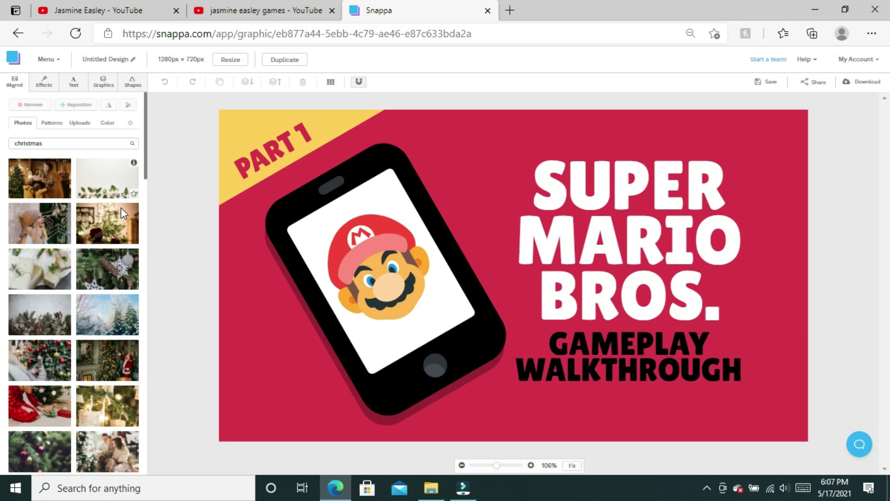
left_click(110, 234)
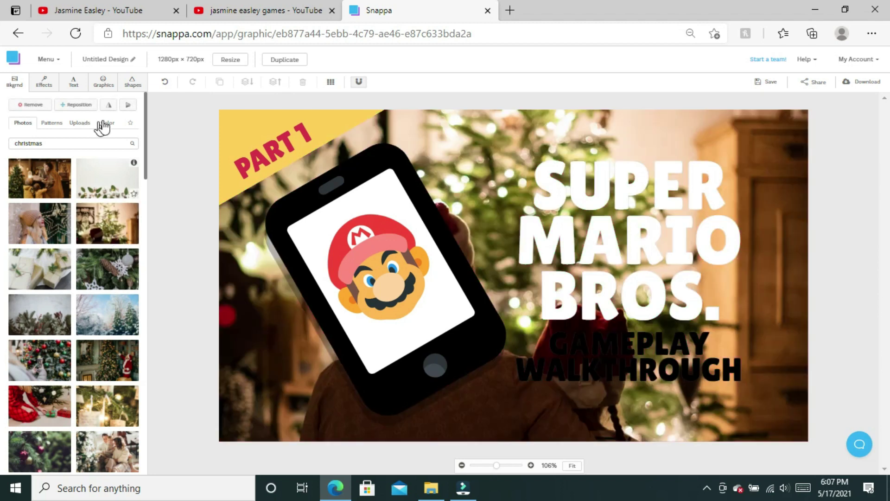
Upload the IMG_0176 rose-garden photo and apply it as the thumbnail background
left_click(80, 123)
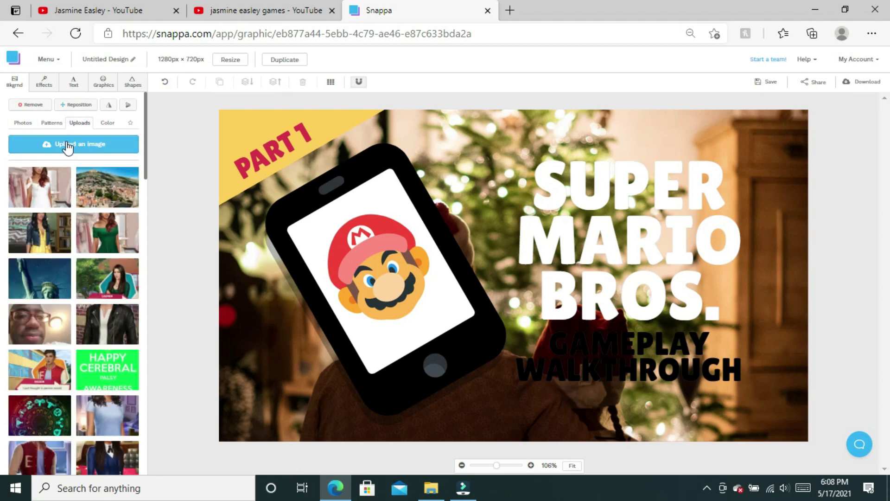
left_click(68, 145)
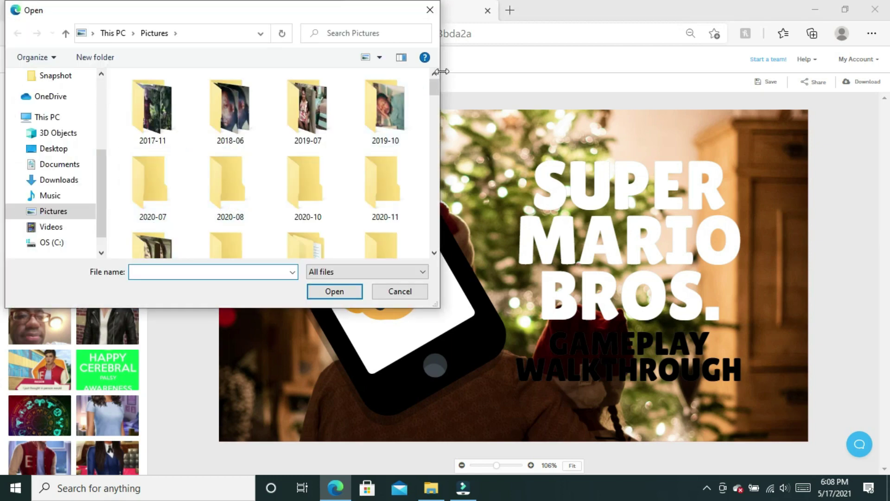
left_click_drag(436, 85, 459, 183)
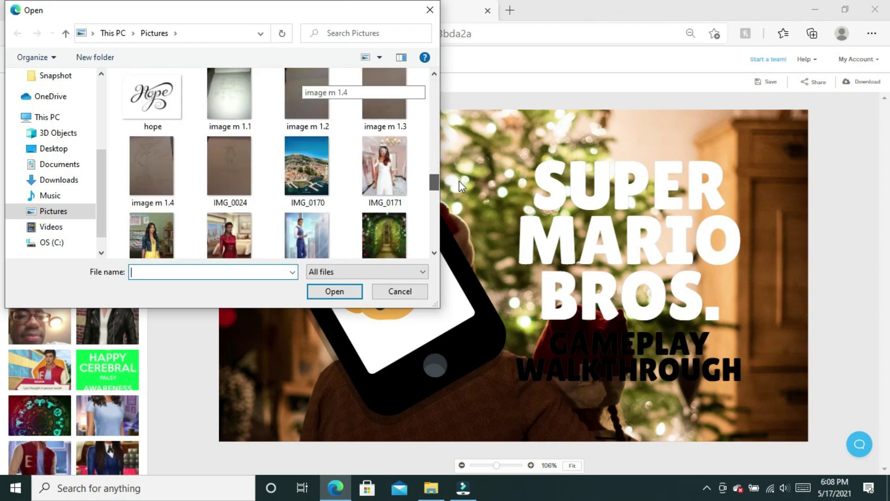
left_click(372, 234)
left_click(341, 291)
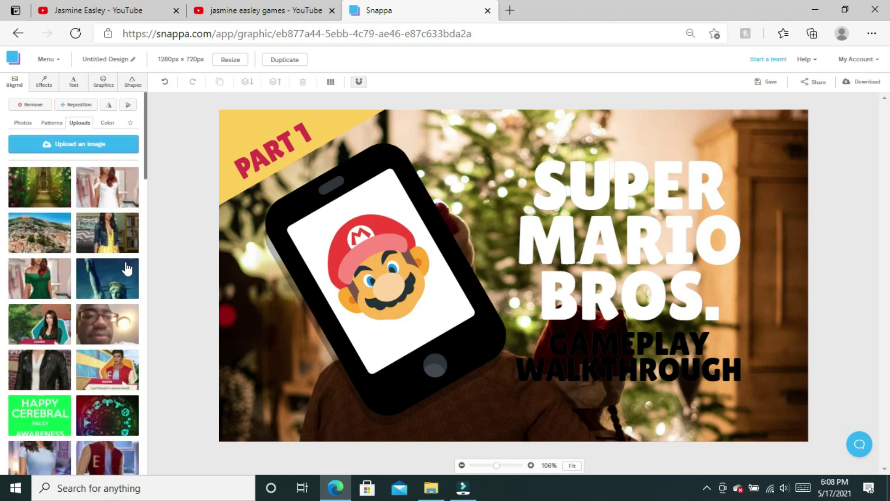
left_click(25, 189)
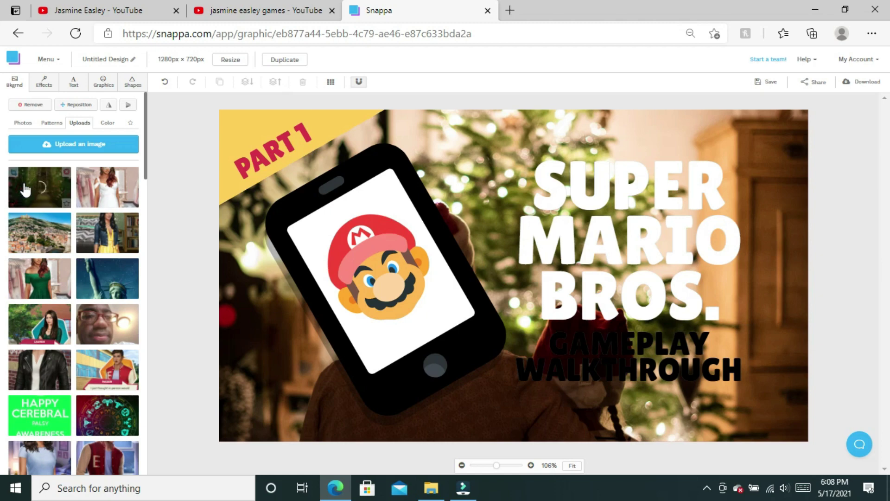
left_click(25, 190)
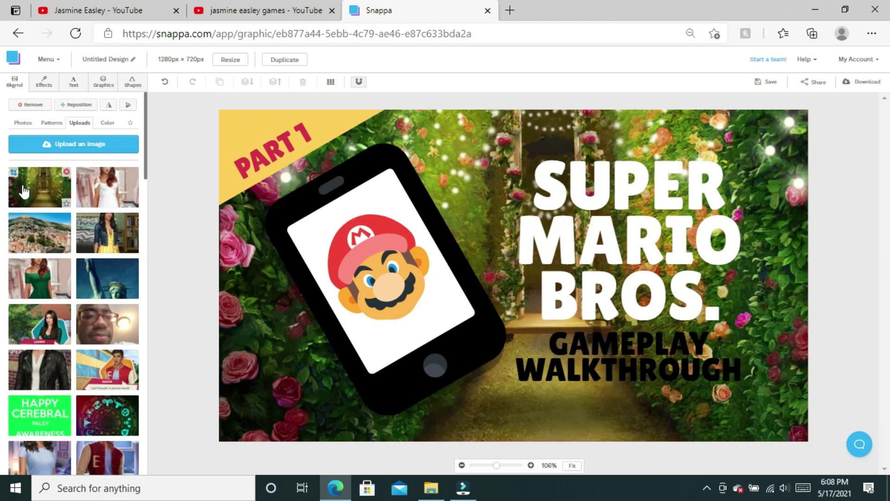
Select the PART 1 corner banner and change its fill to white
left_click_drag(24, 191, 25, 188)
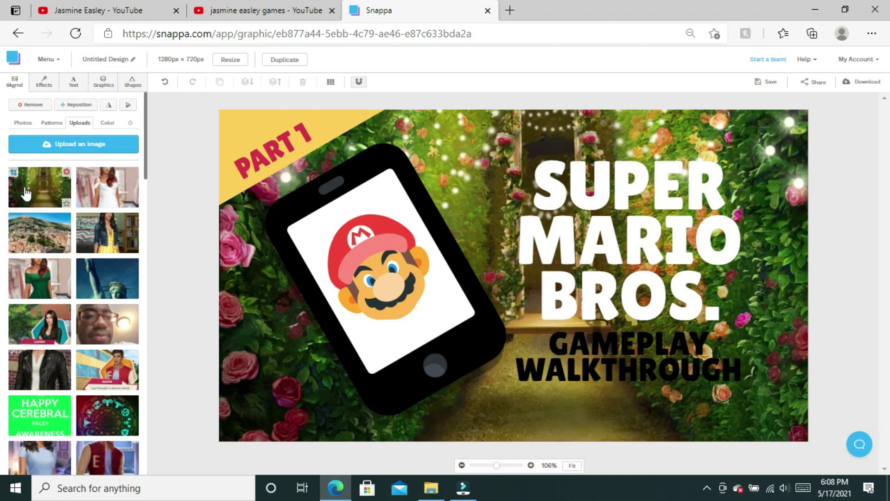
left_click(332, 120)
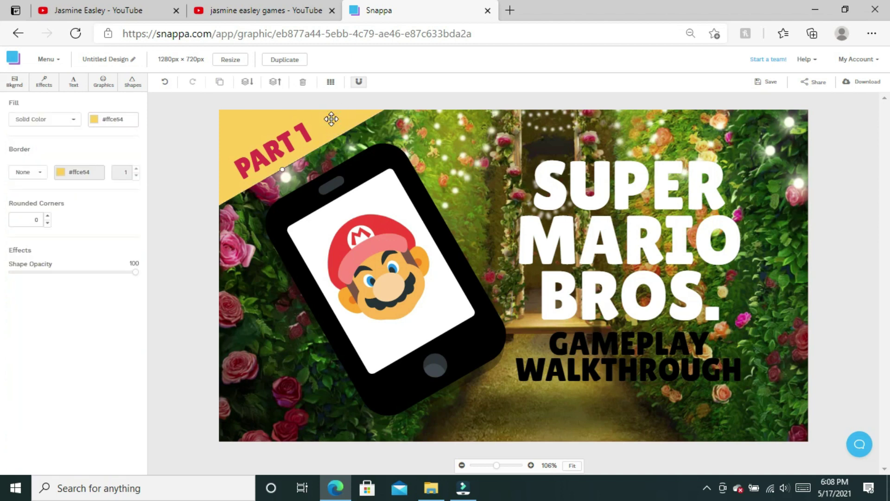
left_click(95, 120)
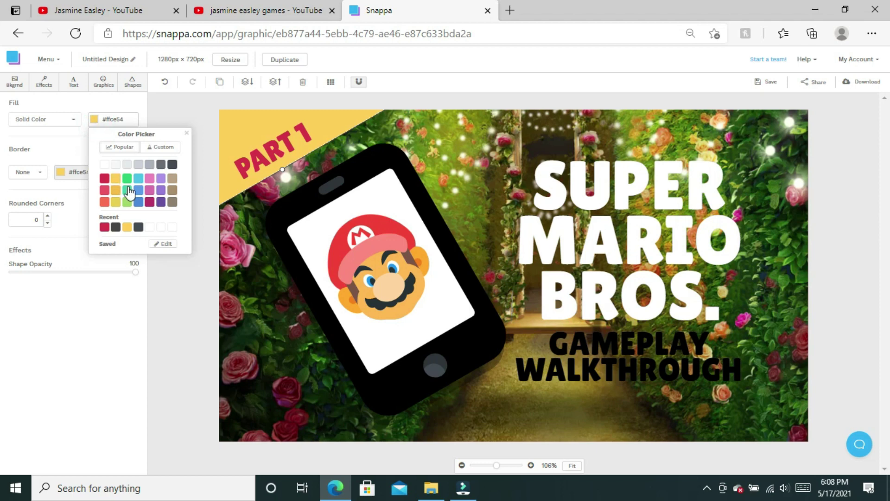
left_click(105, 165)
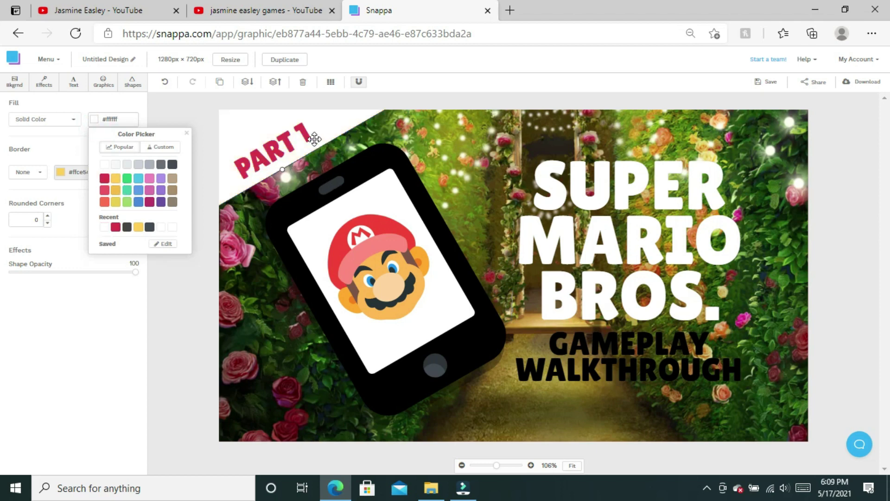
left_click(66, 233)
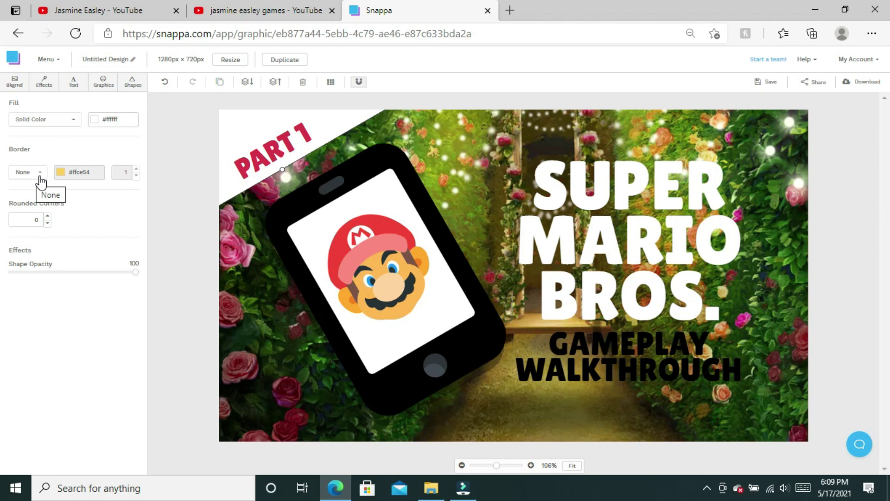
Give the banner a solid light-blue (#4fc1e9) border with width 4
left_click(40, 176)
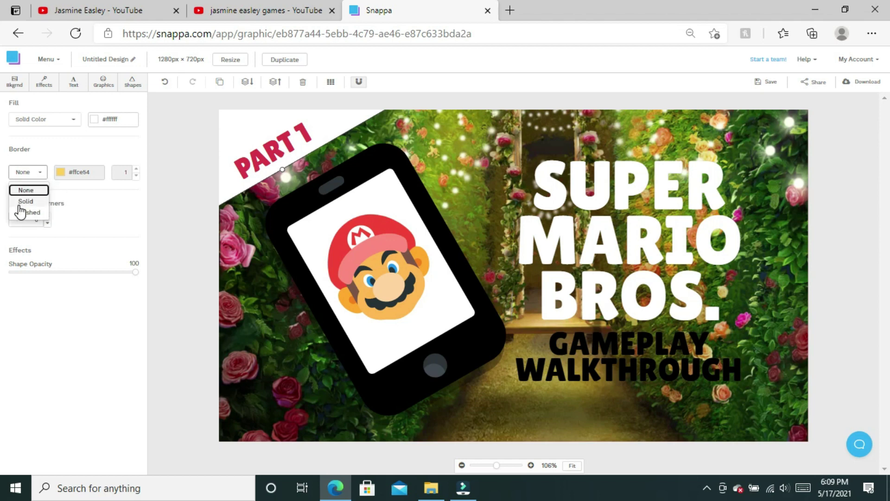
left_click(21, 202)
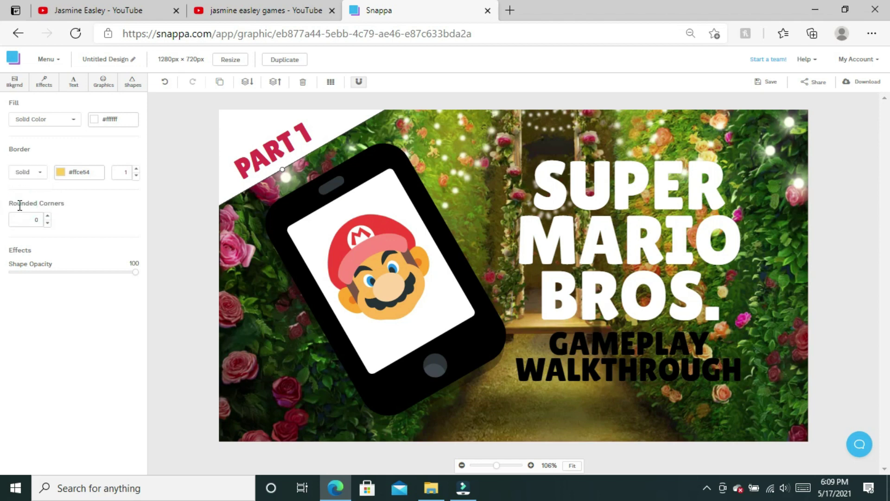
left_click(61, 174)
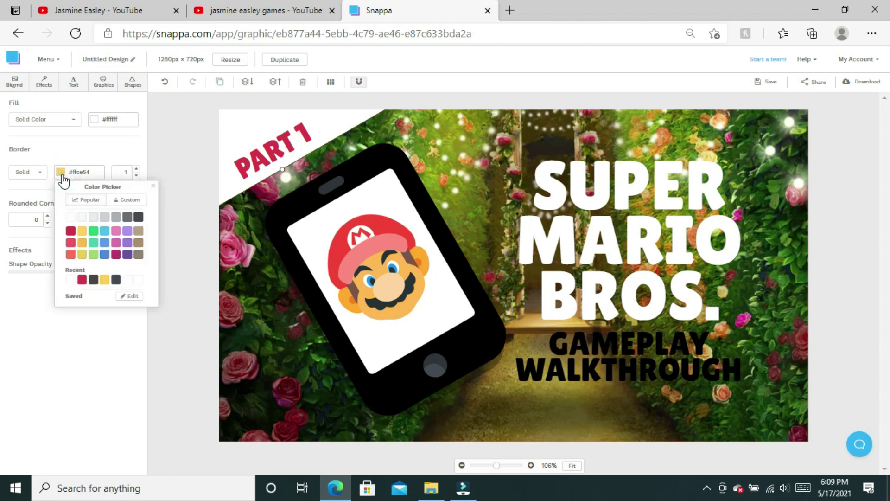
left_click(105, 232)
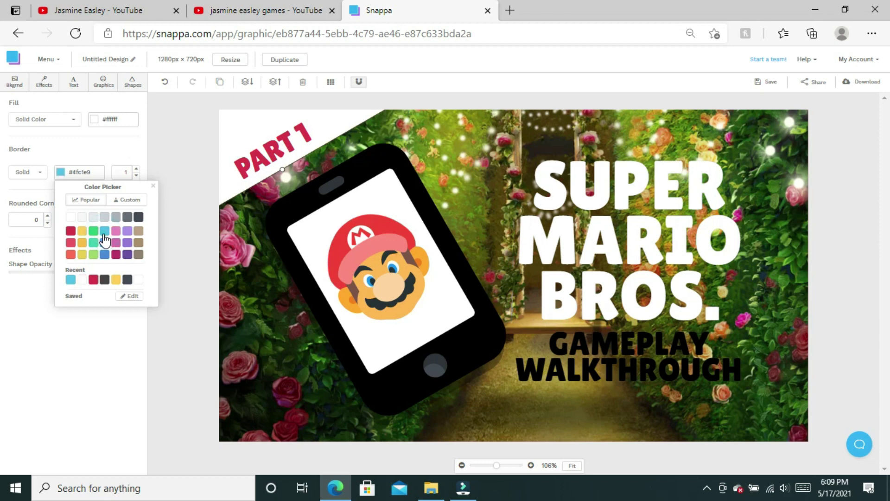
left_click(134, 170)
left_click(135, 170)
left_click(135, 170)
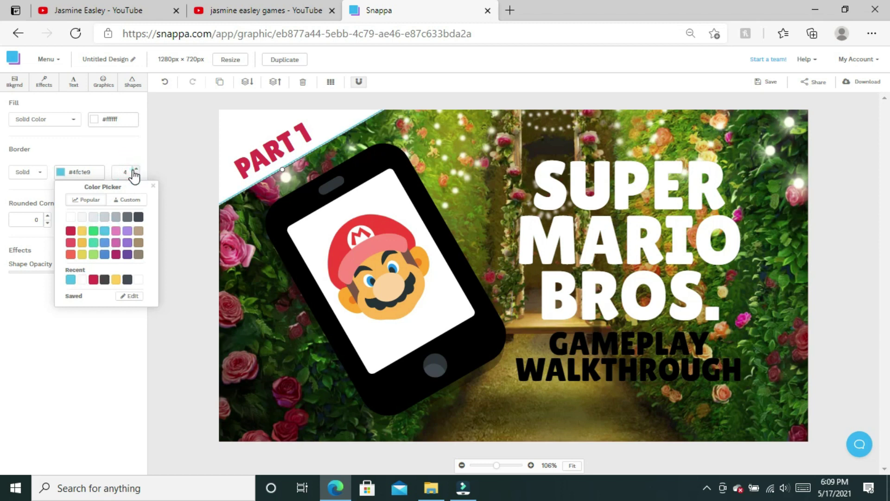
left_click(135, 170)
left_click(138, 170)
left_click(138, 170)
left_click(137, 169)
left_click(138, 170)
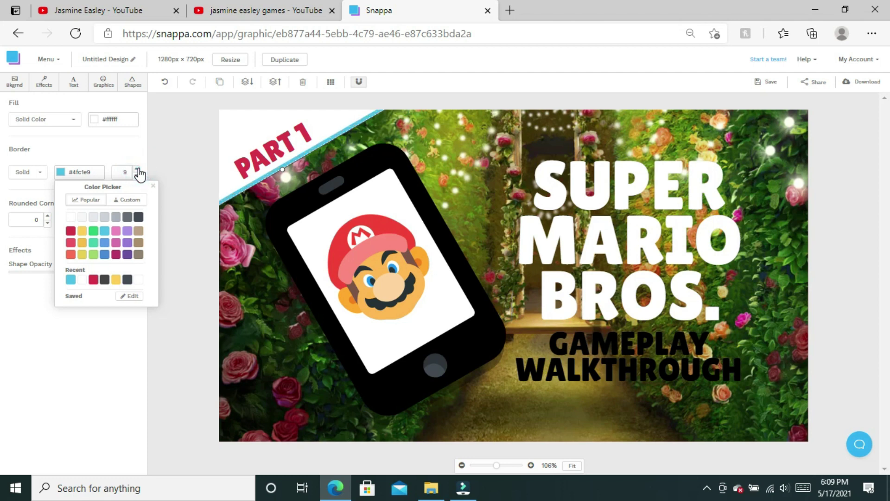
left_click(137, 177)
left_click(137, 176)
left_click(137, 176)
left_click(137, 176)
left_click(137, 176)
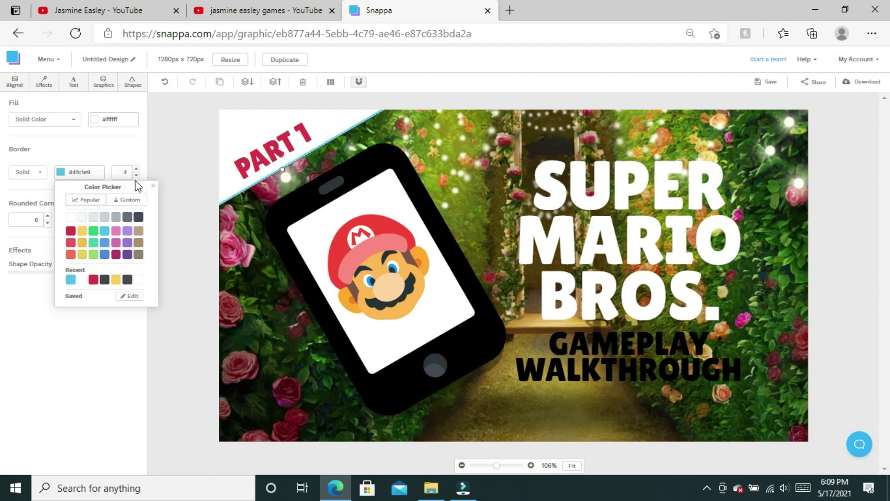
Fill the phone graphic with light blue #4fc1e9 instead of black
left_click(306, 203)
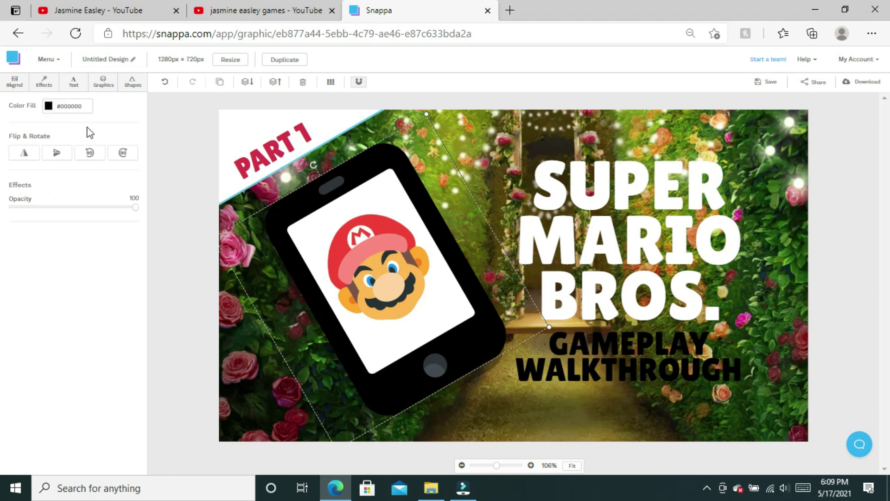
left_click(48, 105)
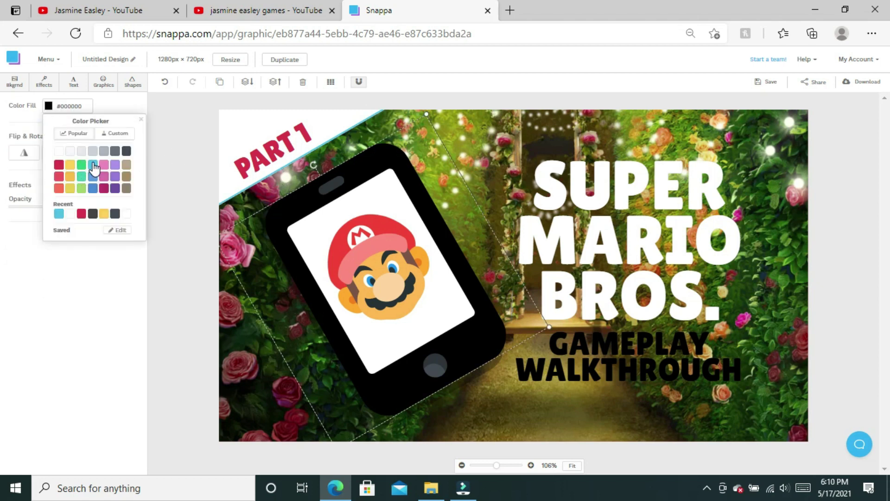
left_click(94, 165)
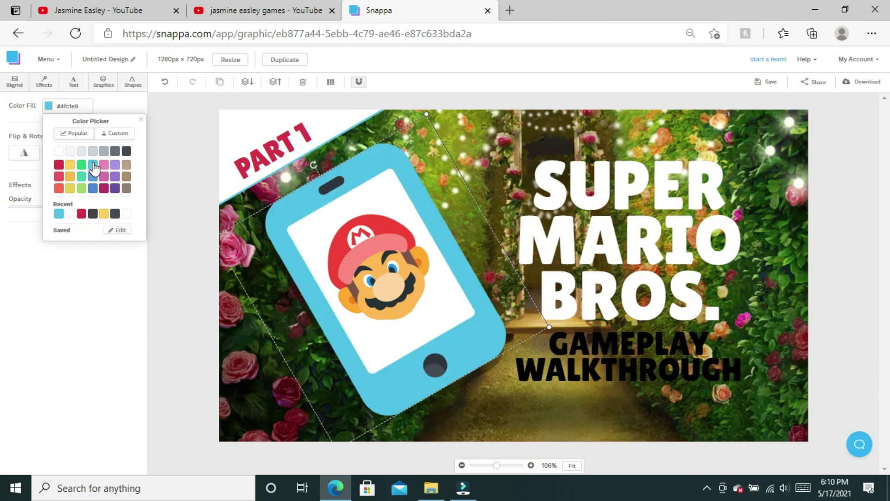
left_click(274, 151)
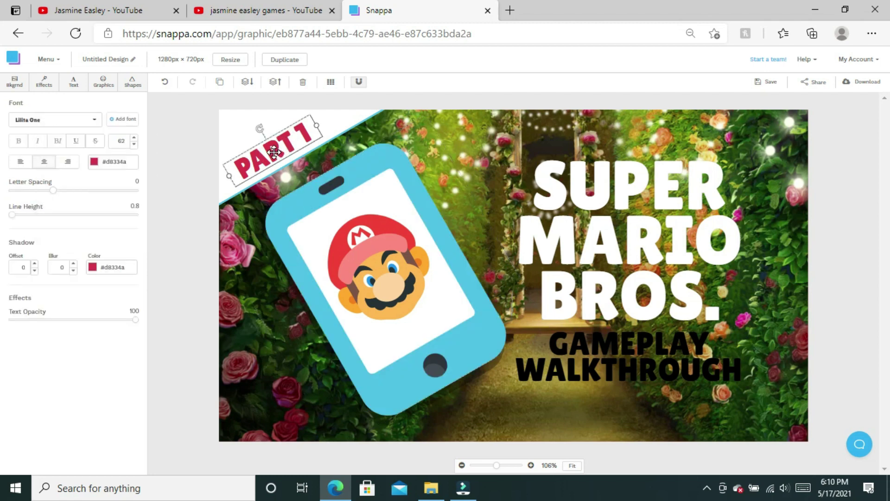
Set PART 1 in the Engagement font with light-blue #4fc1e9 text colour
left_click(79, 124)
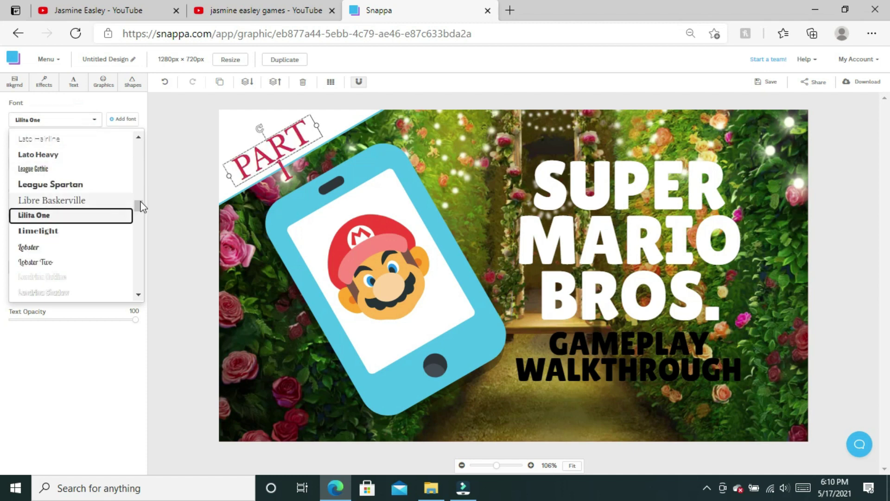
left_click_drag(143, 207, 129, 184)
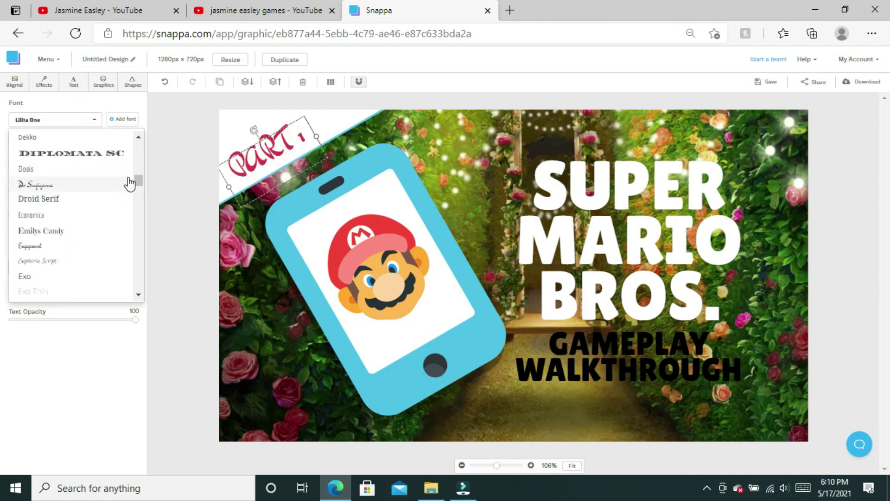
left_click(39, 249)
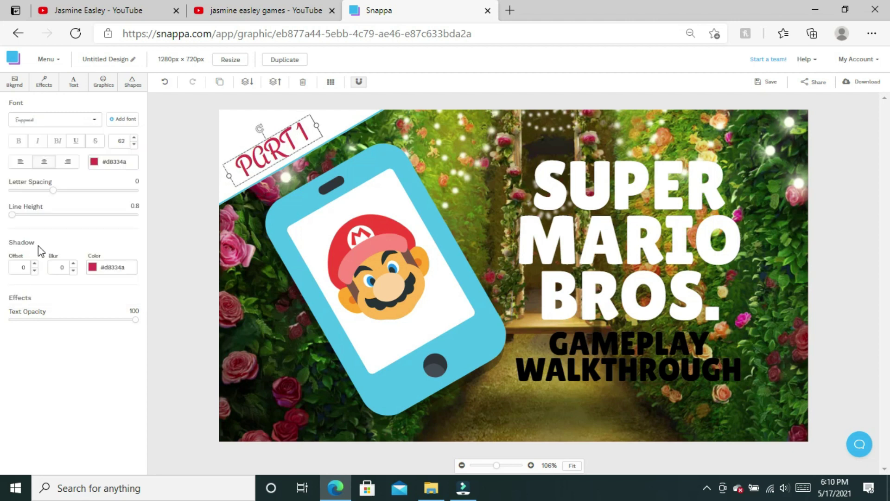
left_click(94, 161)
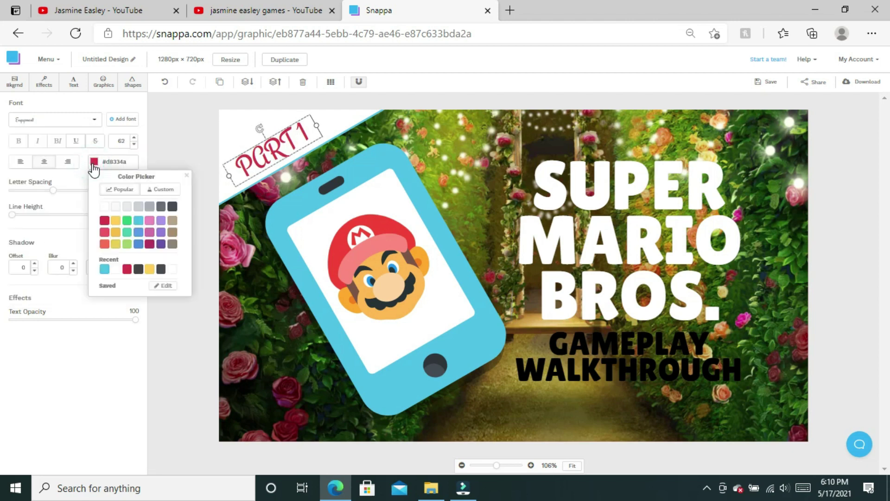
left_click(104, 269)
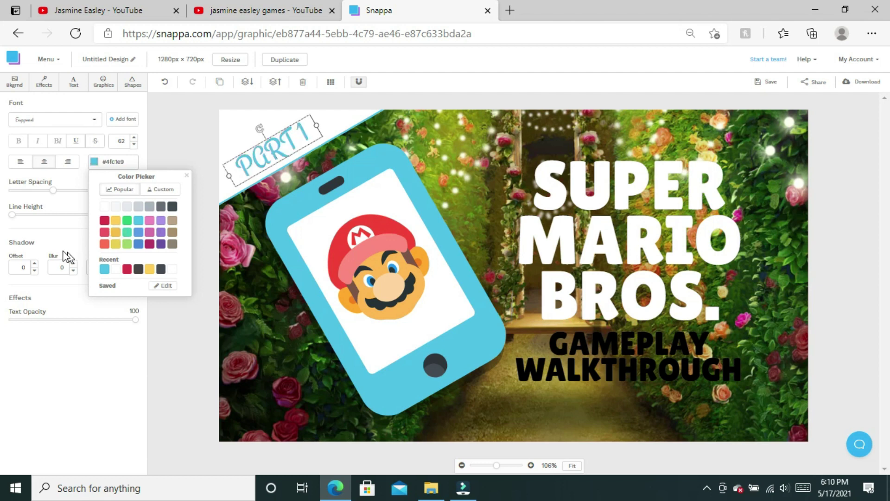
left_click(46, 244)
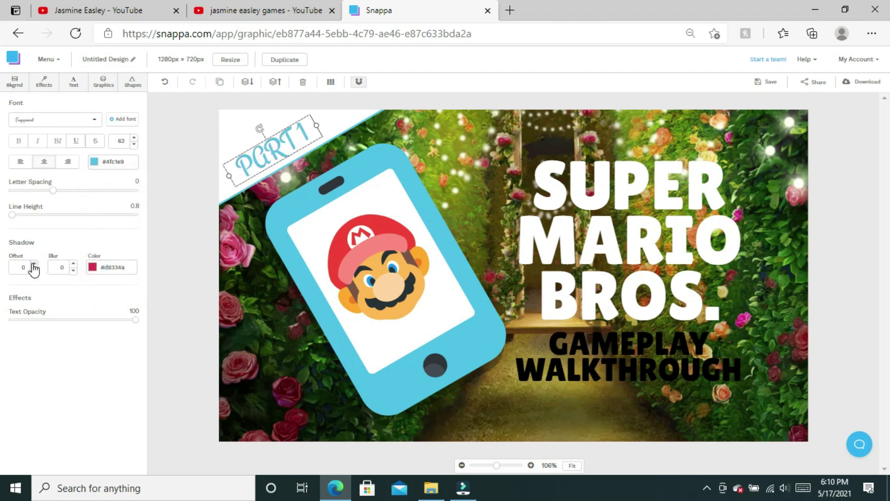
Add a #4a89dc blue text shadow with offset 3 and blur 3
left_click(93, 269)
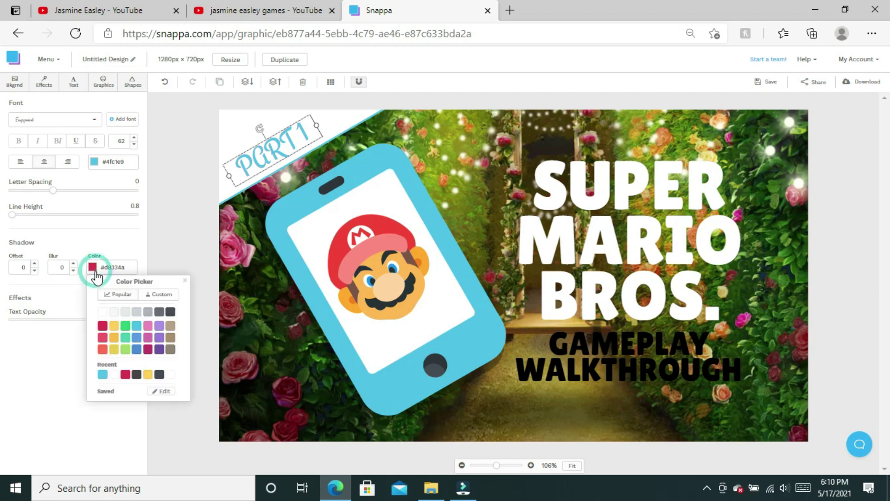
left_click(136, 352)
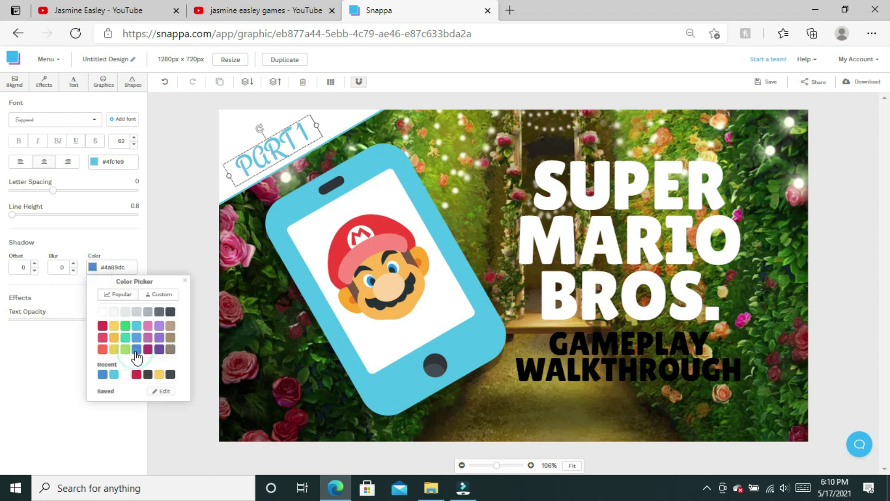
left_click(34, 263)
left_click(34, 264)
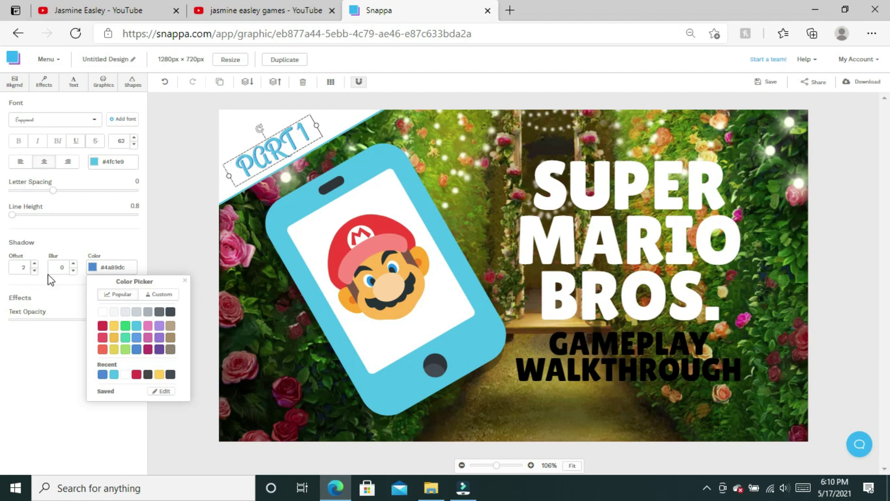
left_click(35, 264)
left_click(74, 264)
left_click(73, 264)
left_click(74, 263)
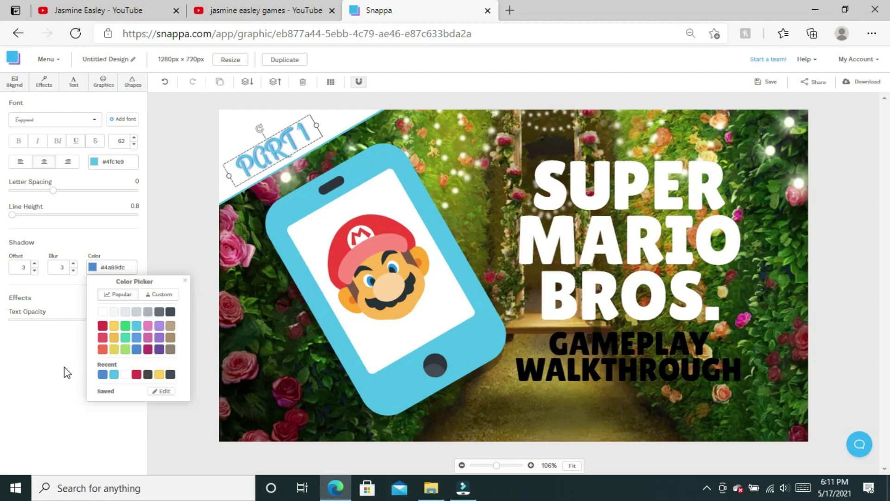
left_click(304, 135)
Edit the corner label text, replacing the 1 with 3 so it reads PART 3
left_click_drag(304, 135, 302, 135)
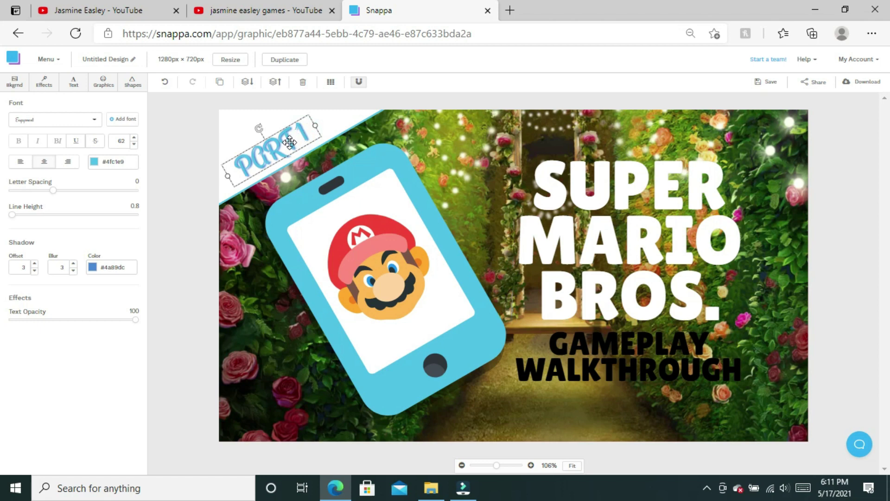
double_click(289, 143)
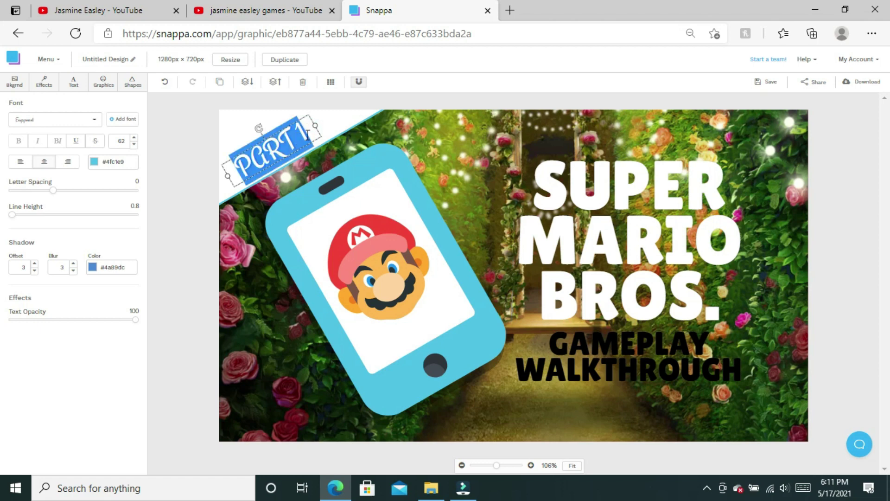
left_click(308, 135)
key("BackSpace")
type("3")
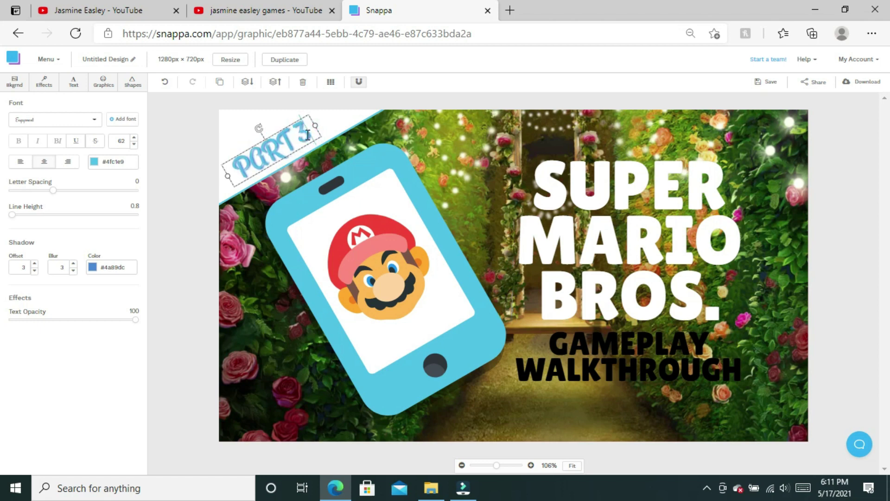
left_click(386, 264)
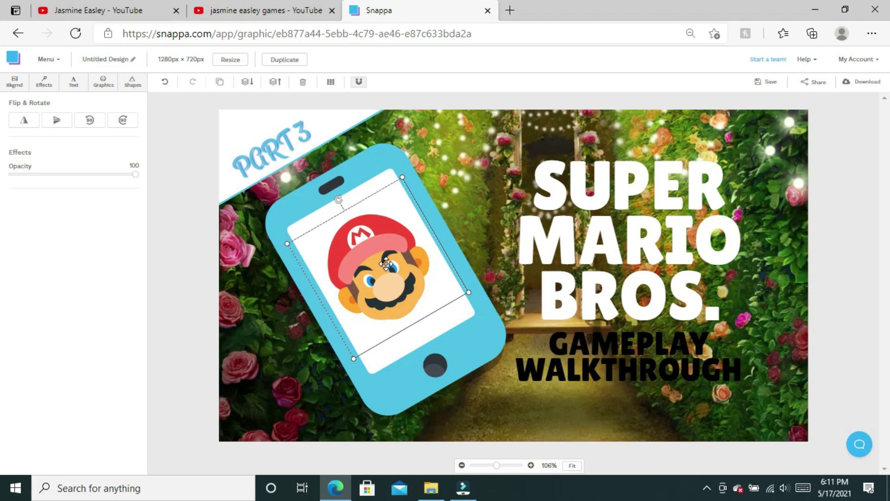
Delete the Mario image and add the uploaded white-gown photo to the design
key("Delete")
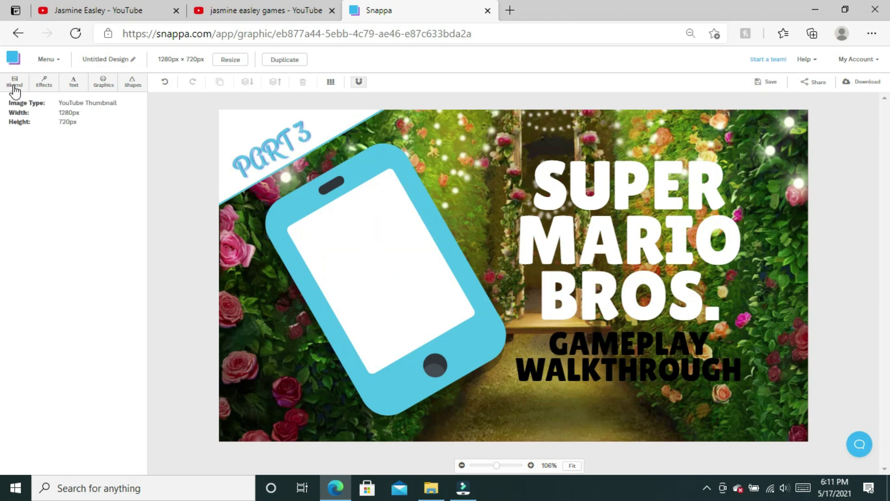
left_click(104, 83)
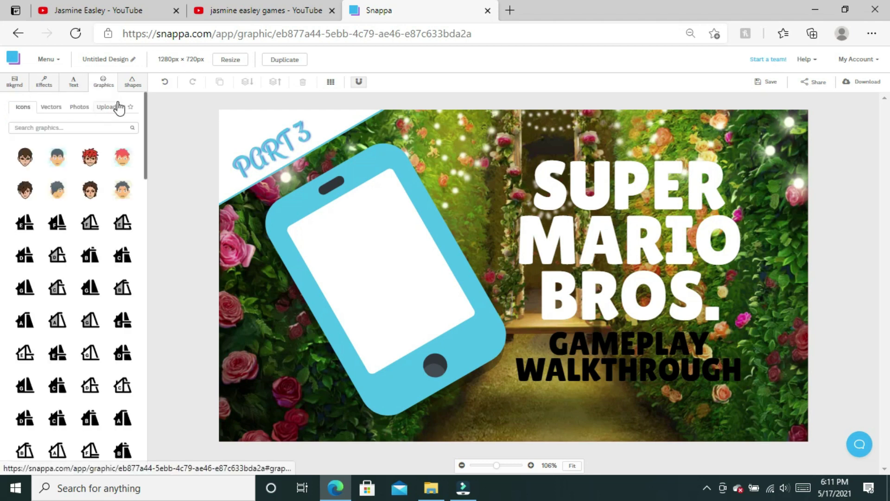
left_click(103, 109)
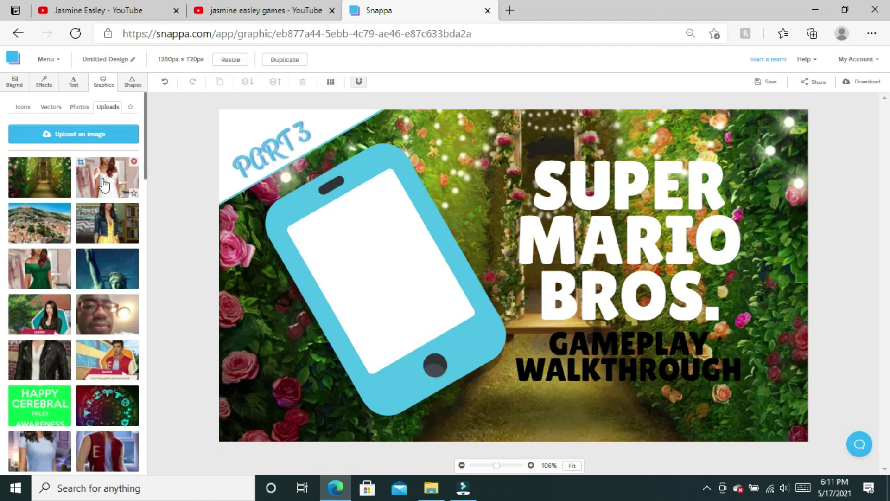
left_click(105, 184)
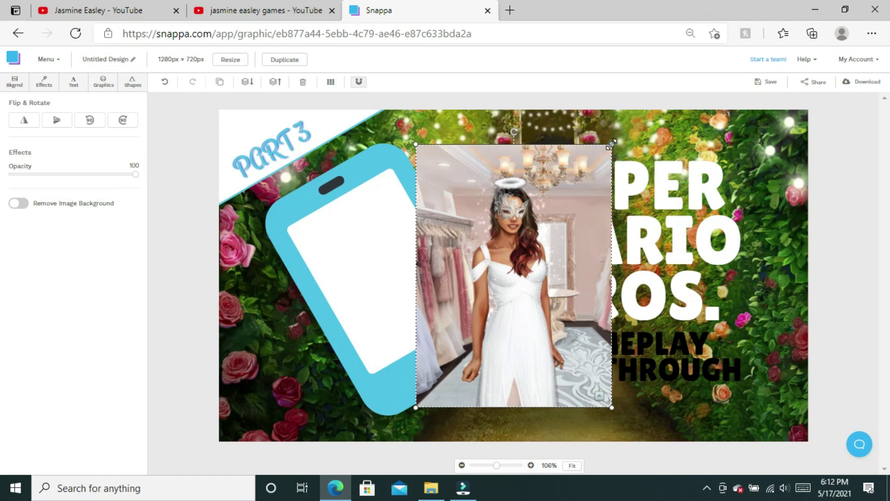
Resize, position and tilt the gown photo so it fills the phone's screen
left_click_drag(610, 146, 472, 330)
left_click_drag(449, 362, 378, 258)
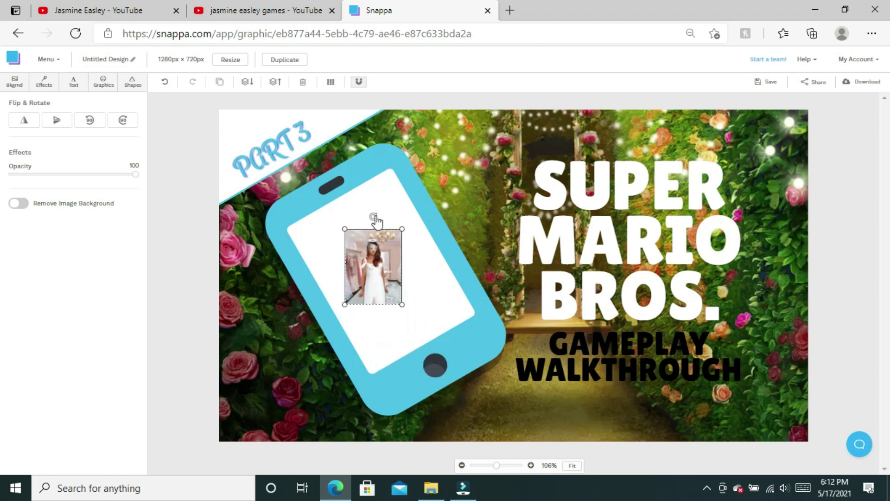
mouse_move(376, 221)
left_mouse_down()
mouse_move(354, 221)
mouse_move(384, 198)
mouse_move(386, 207)
left_mouse_up()
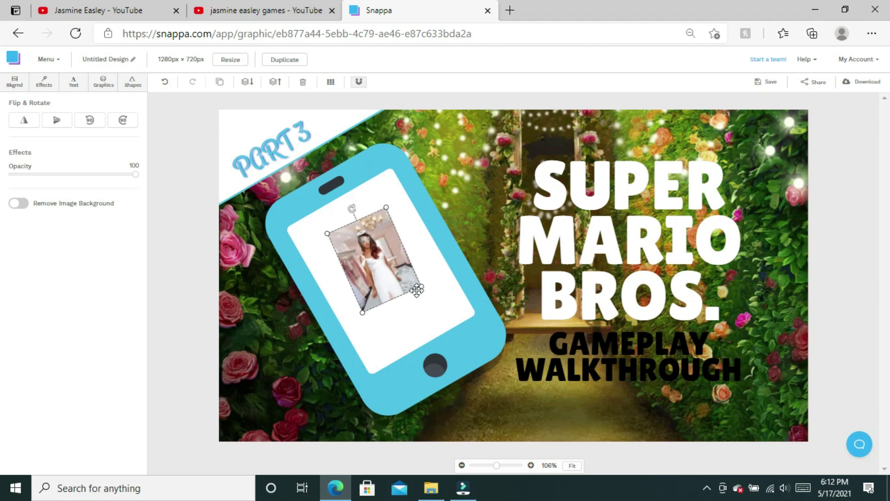
left_click_drag(417, 289, 461, 309)
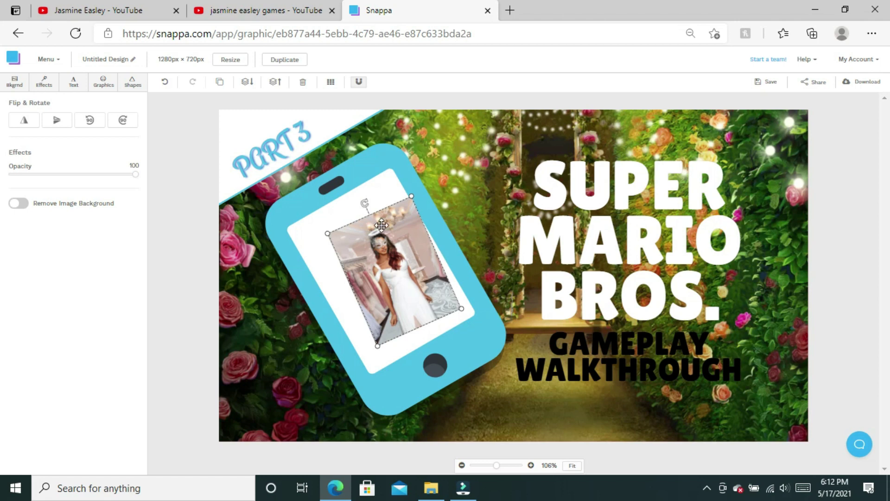
left_click_drag(388, 235, 367, 240)
left_click_drag(344, 207, 349, 230)
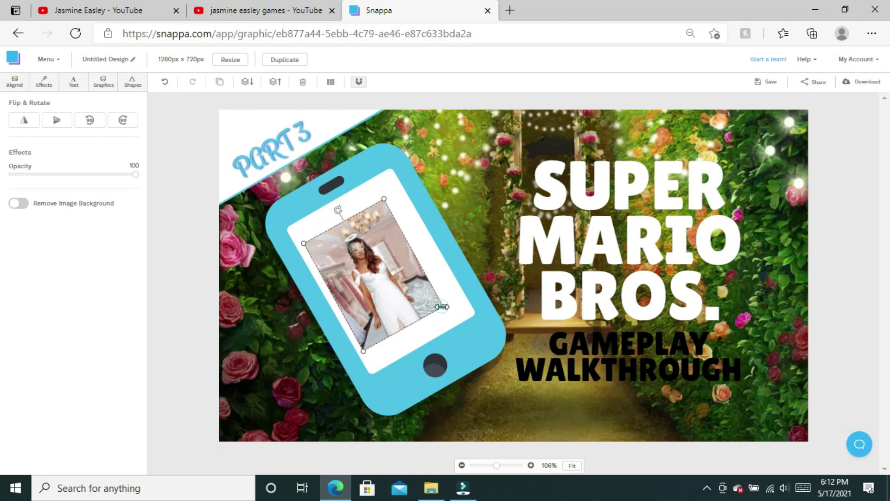
left_click_drag(442, 306, 468, 315)
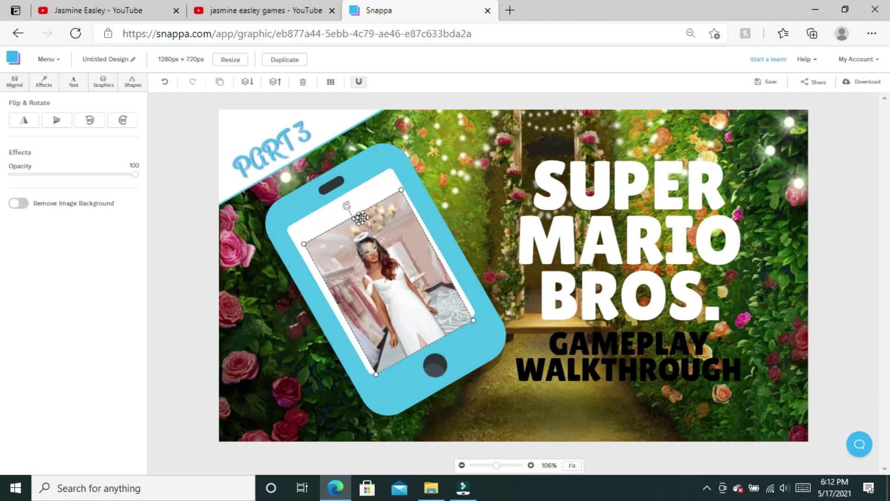
left_click_drag(367, 236, 357, 227)
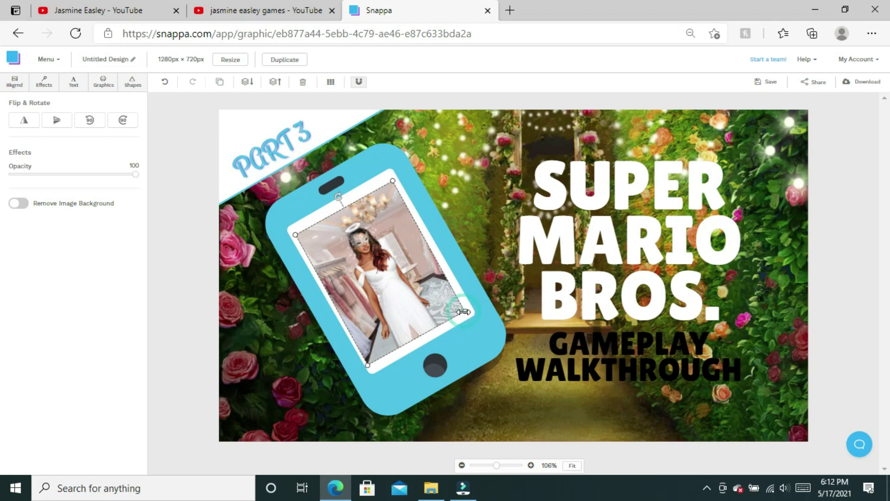
left_click_drag(469, 314, 473, 315)
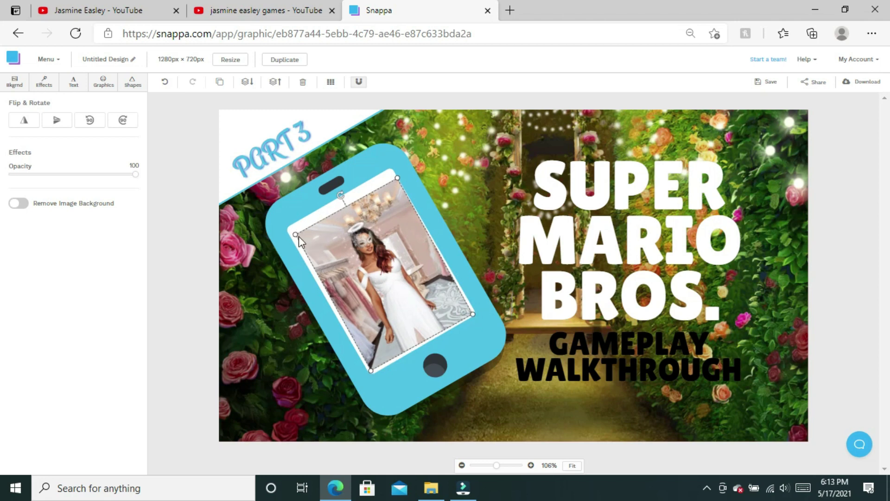
left_click_drag(298, 236, 285, 238)
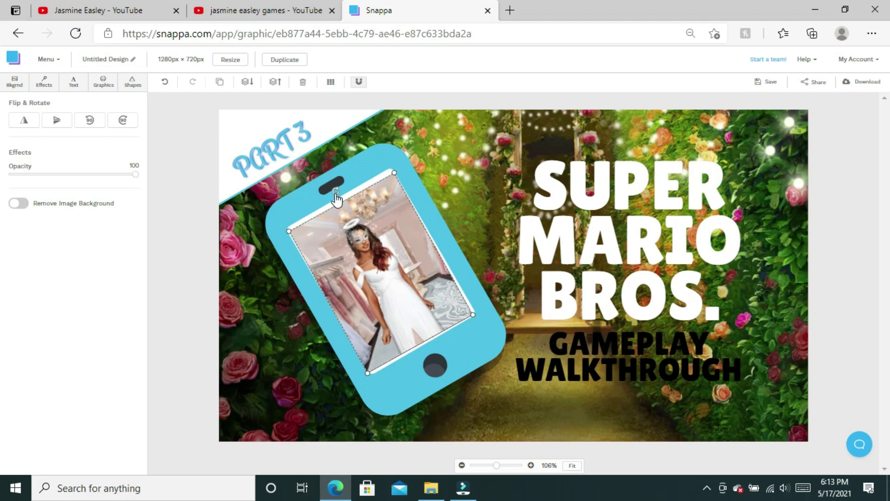
left_click_drag(336, 191, 334, 194)
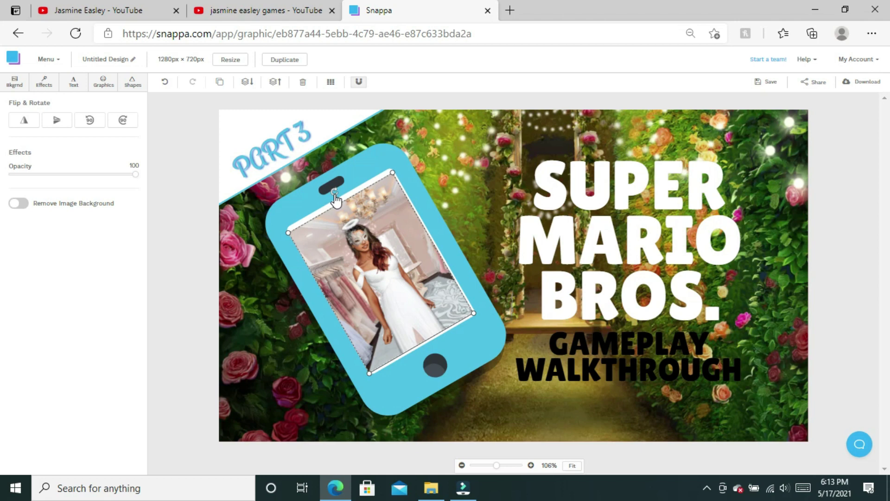
Change the SUPER MARIO BROS. title's font to Engagement
left_click(600, 229)
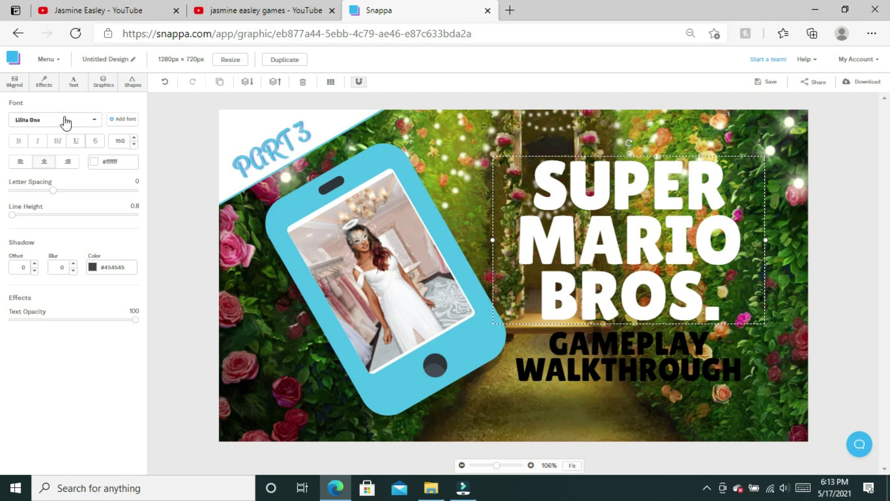
left_click(90, 121)
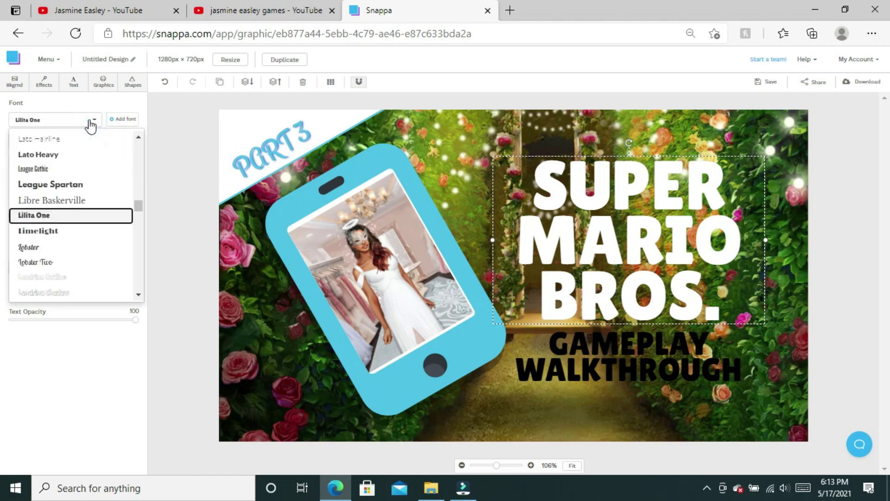
left_click(136, 208)
left_click_drag(137, 208, 127, 179)
left_click(55, 190)
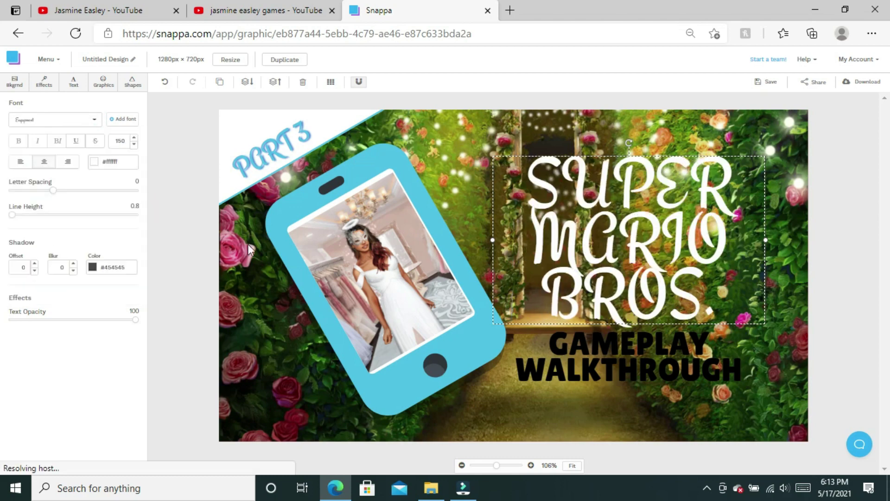
Reposition the title back on the right side of the thumbnail
left_click_drag(736, 301, 681, 302)
double_click(681, 302)
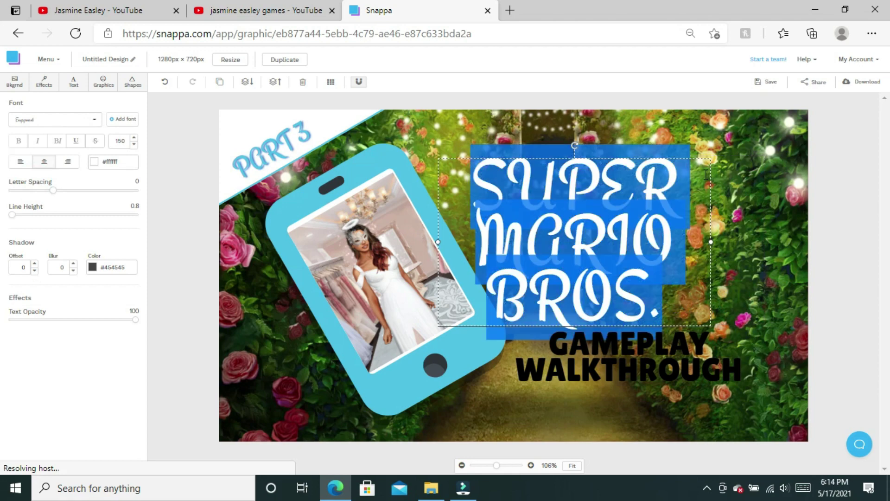
left_click(745, 188)
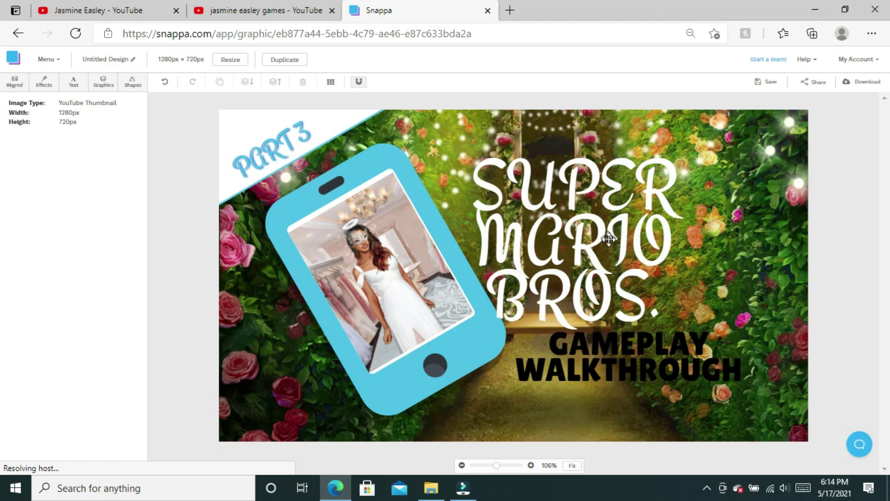
left_click_drag(615, 243, 672, 234)
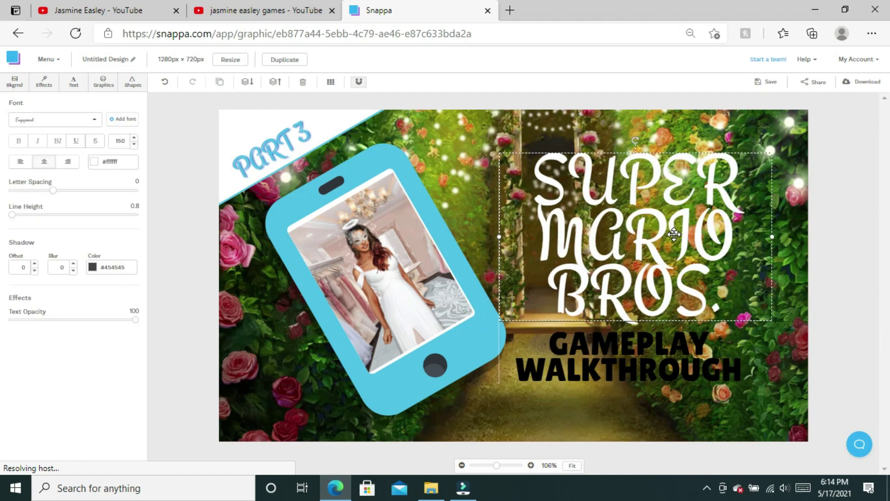
left_click_drag(674, 234, 680, 234)
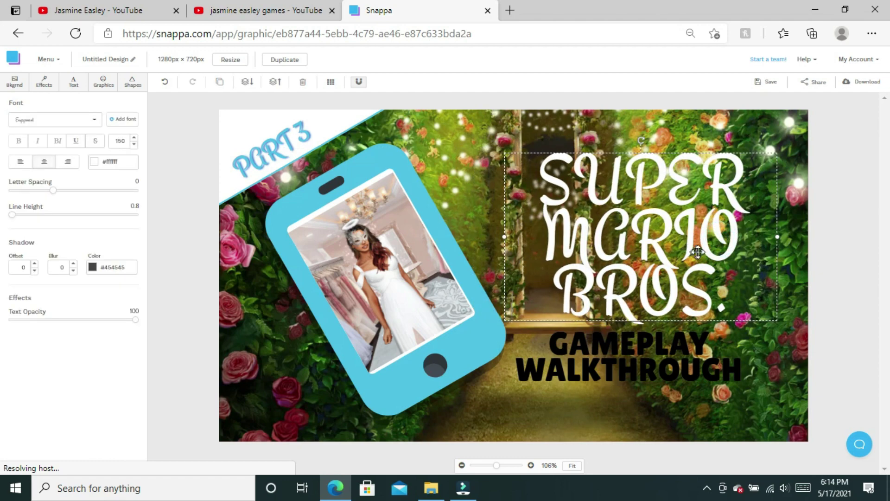
double_click(702, 255)
left_click(703, 256)
key("BackSpace")
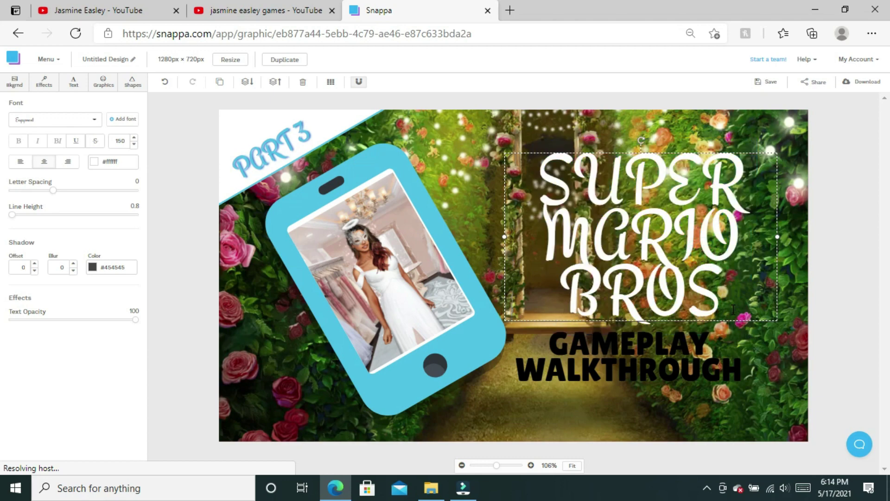
key("ctrl+a")
key("BackSpace")
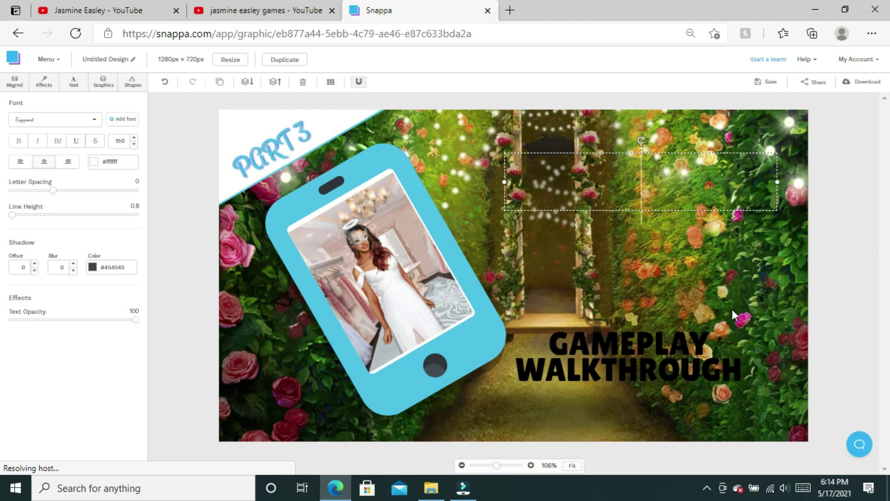
type("The Royal RO")
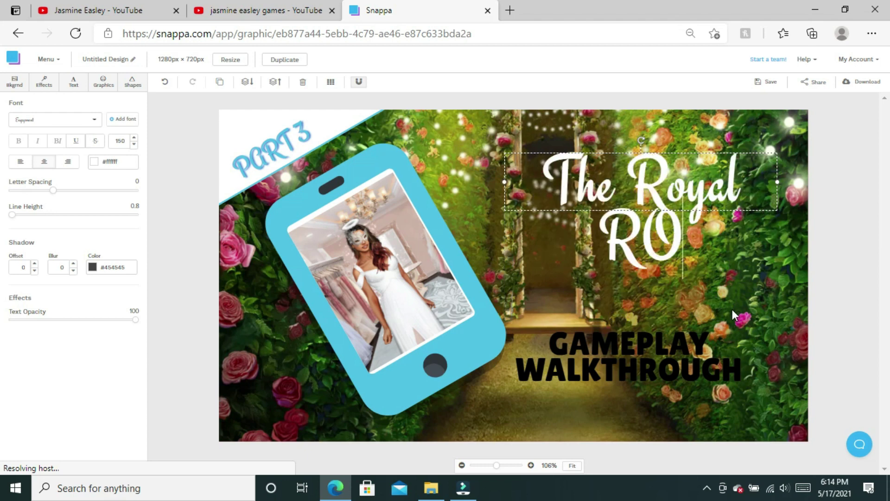
key("BackSpace")
type("omance")
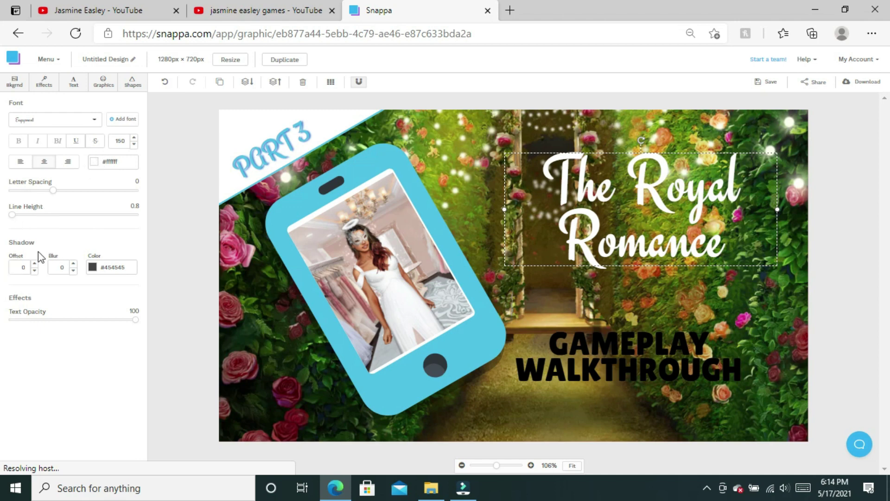
Set The Royal Romance title's shadow to offset 3, blur 2, colour #4fc1e9
double_click(34, 264)
left_click(35, 263)
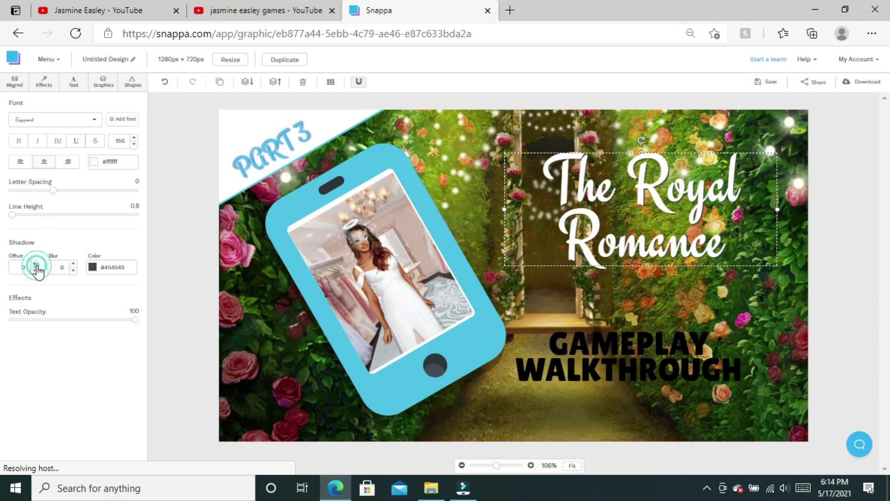
double_click(73, 263)
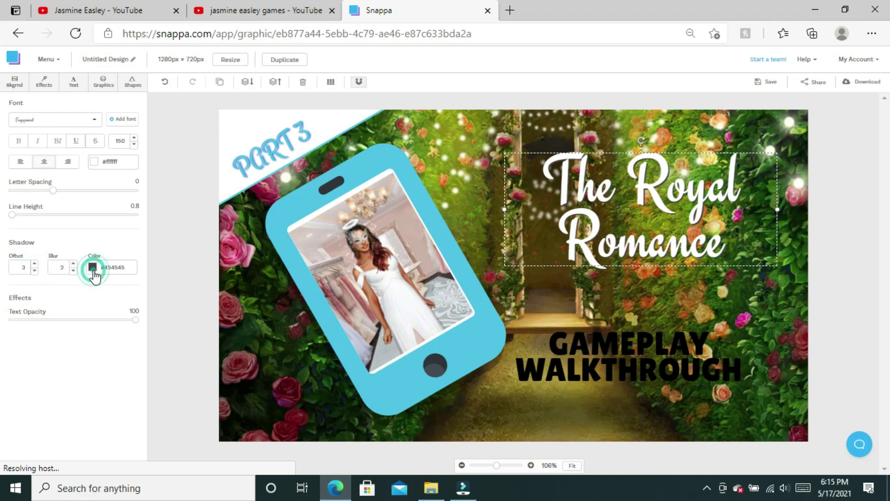
left_click(93, 270)
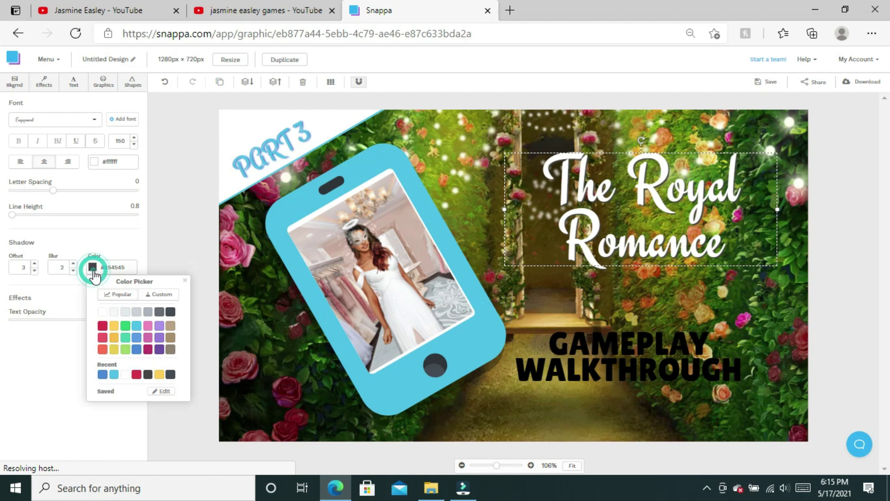
left_click(135, 329)
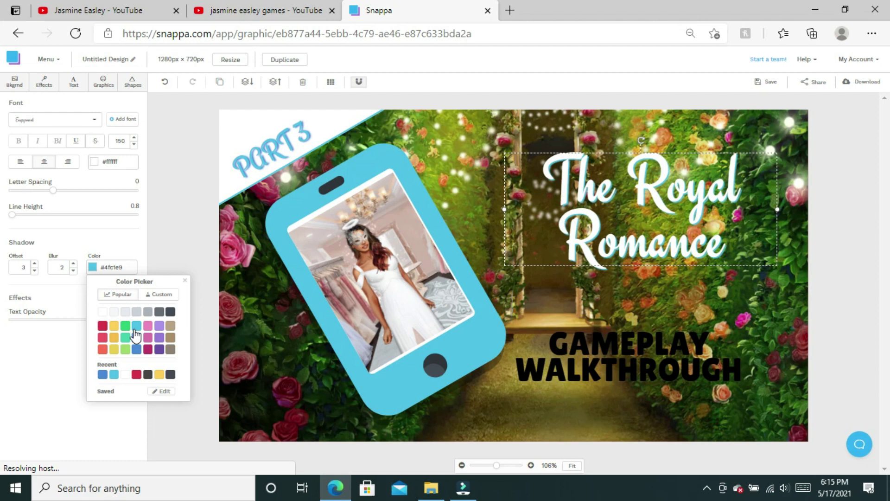
left_click(593, 362)
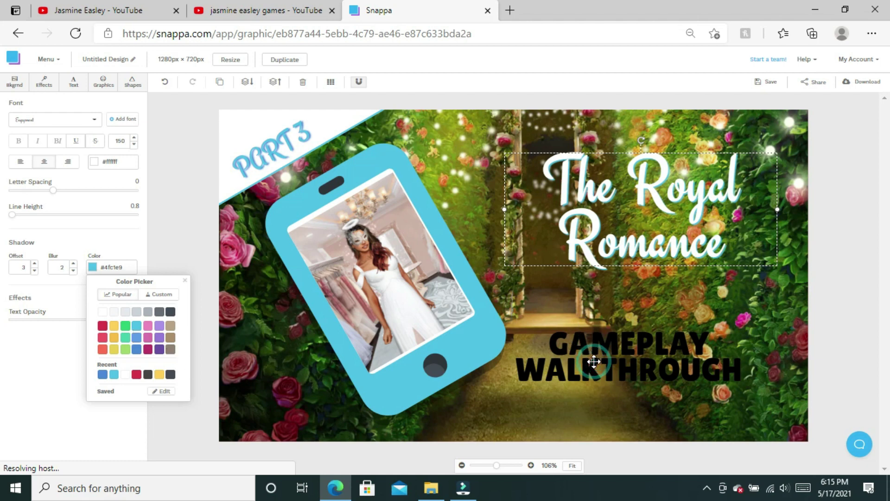
Make GAMEPLAY WALKTHROUGH light blue (#4fc1e9) in the Engagement font
left_click(93, 169)
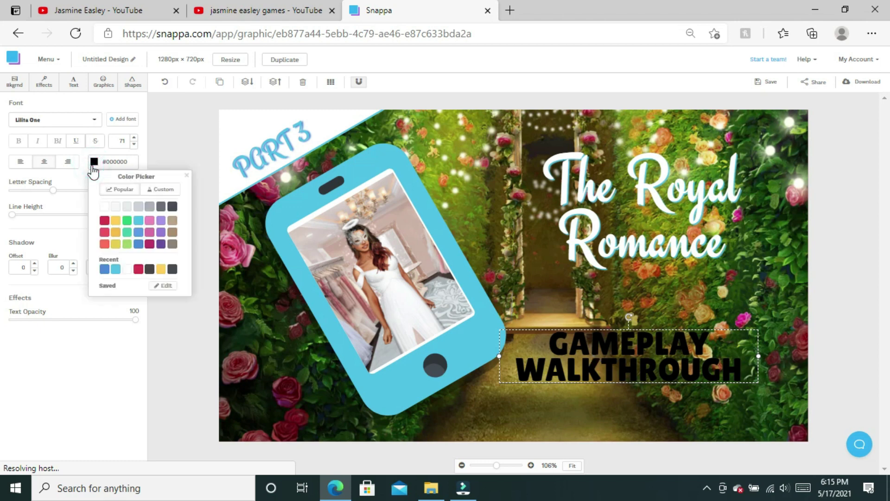
left_click(137, 223)
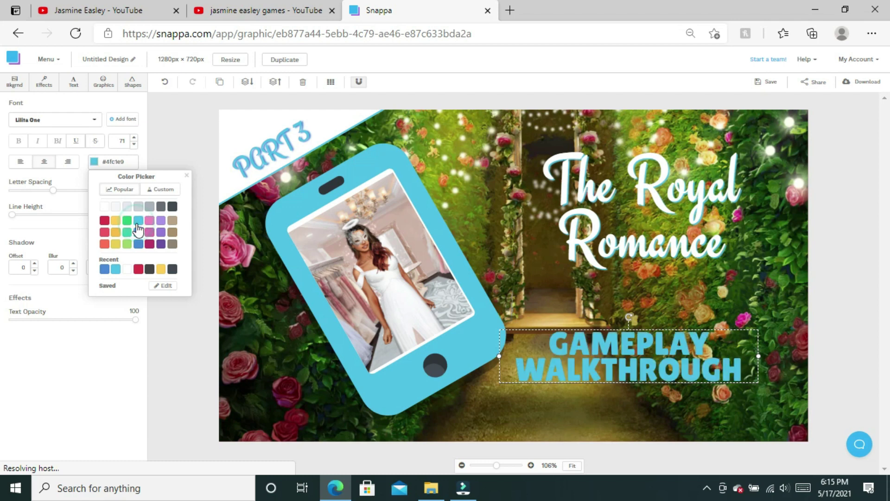
left_click(25, 129)
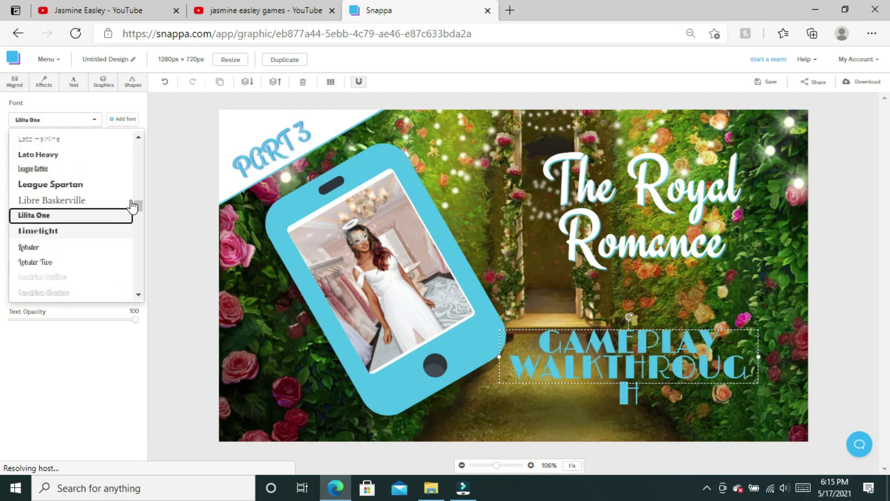
scroll(69, 209, "up", 3)
left_click(42, 232)
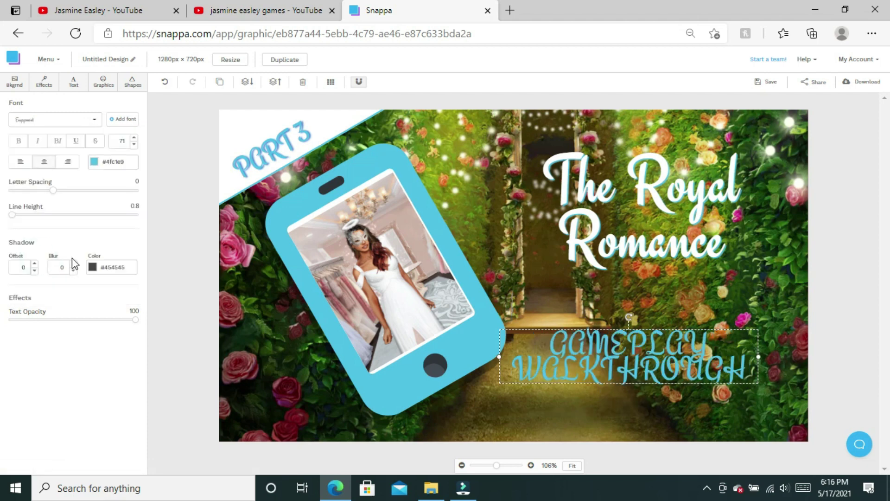
Give the text a white shadow with offset 3 and blur 2
left_click(96, 271)
left_click(102, 314)
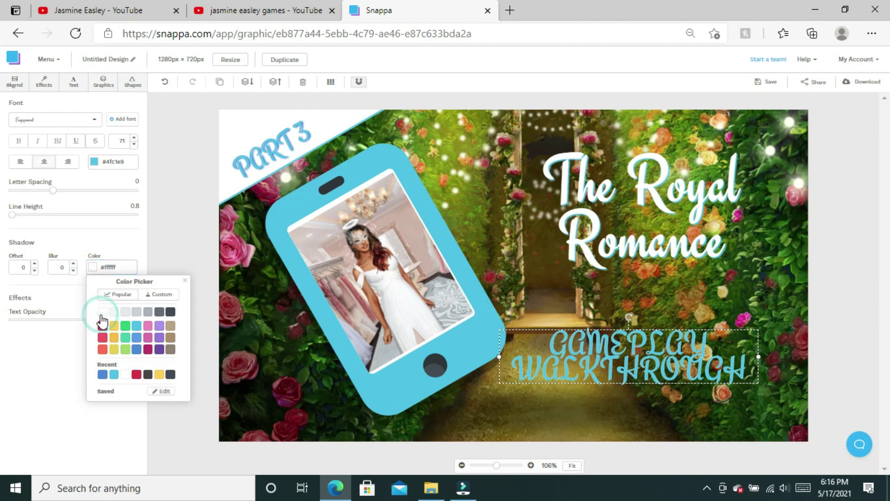
left_click(35, 263)
left_click(35, 263)
left_click(35, 264)
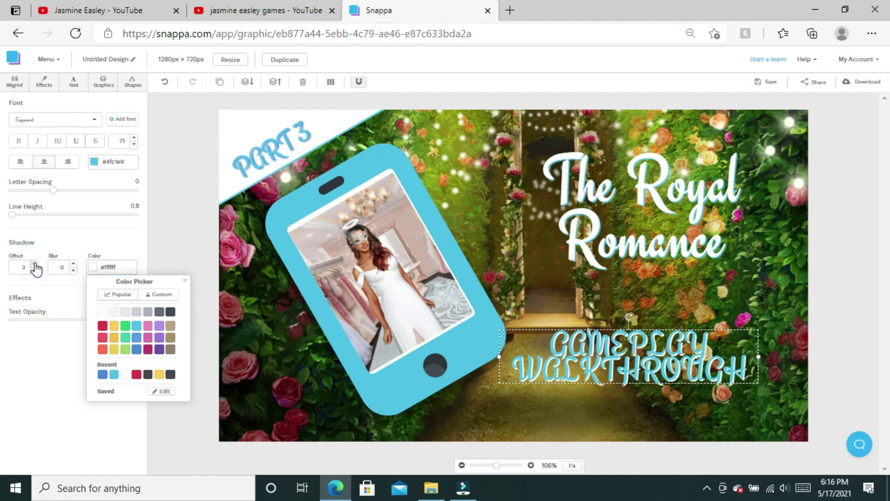
left_click(74, 264)
left_click(74, 263)
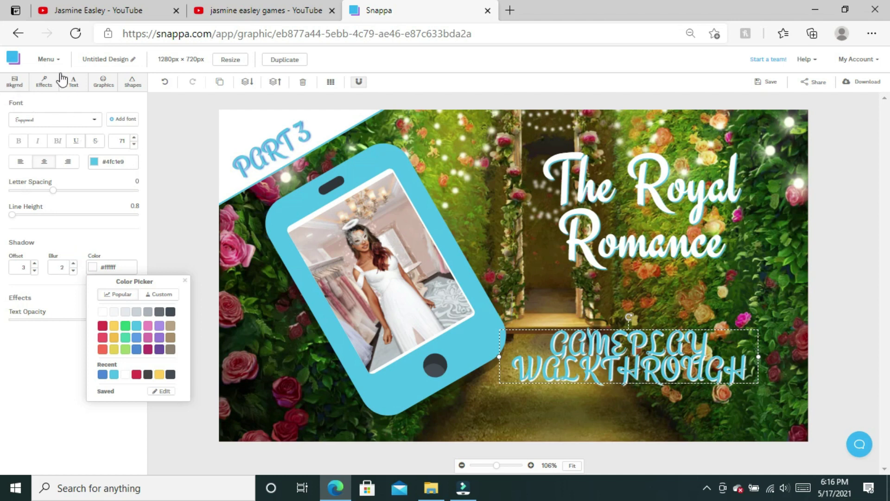
left_click(132, 83)
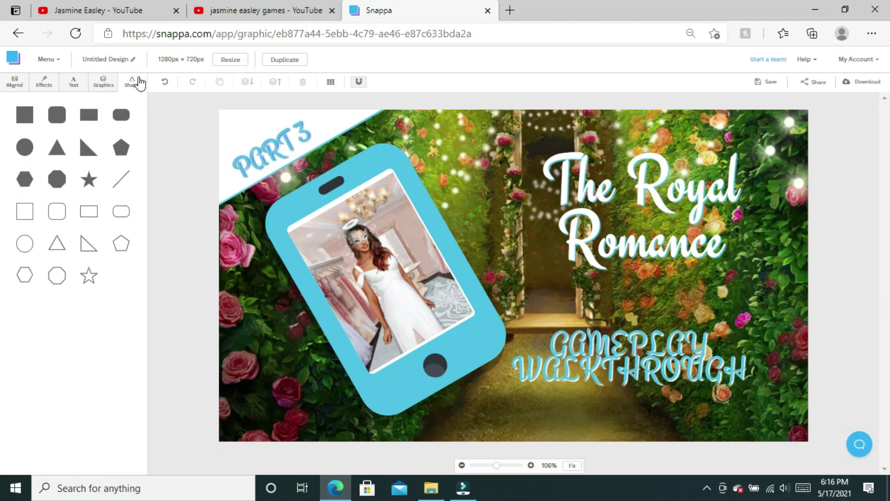
Add an outlined rectangle and stretch it to span the whole canvas
left_click(137, 82)
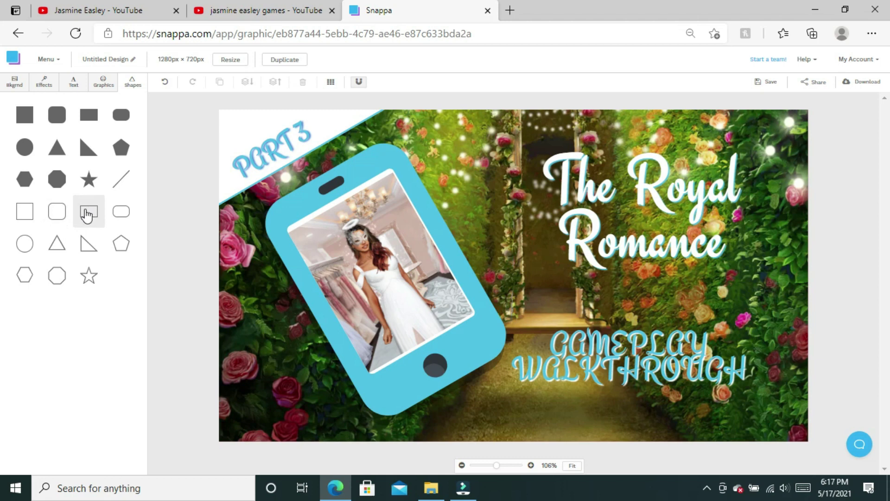
left_click(87, 215)
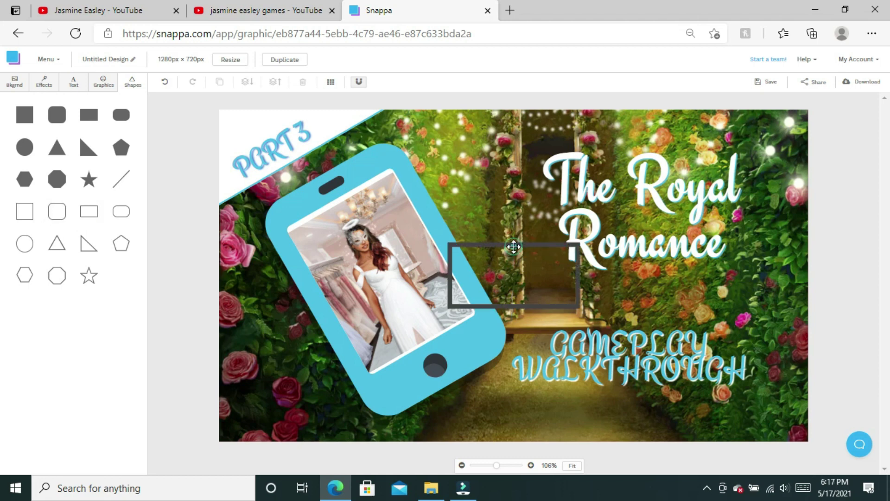
left_click(513, 246)
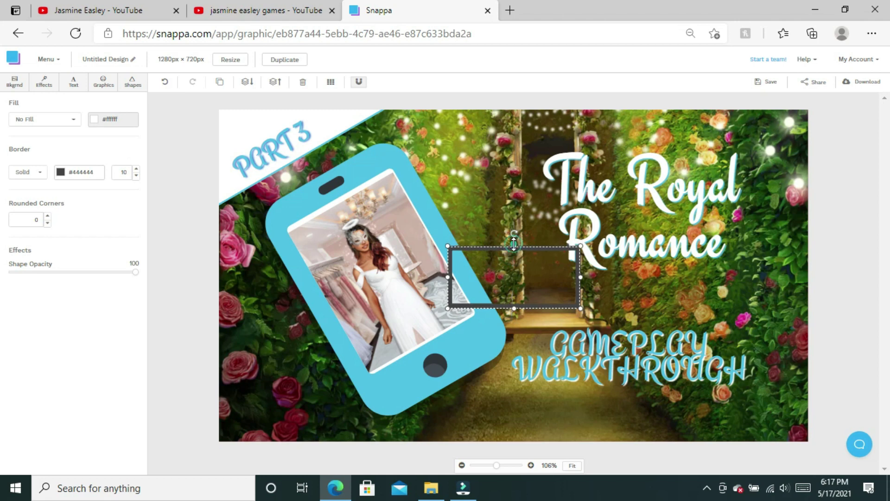
left_click_drag(514, 243, 521, 111)
left_click_drag(514, 309, 524, 441)
left_click_drag(581, 278, 807, 275)
left_click_drag(448, 275, 216, 294)
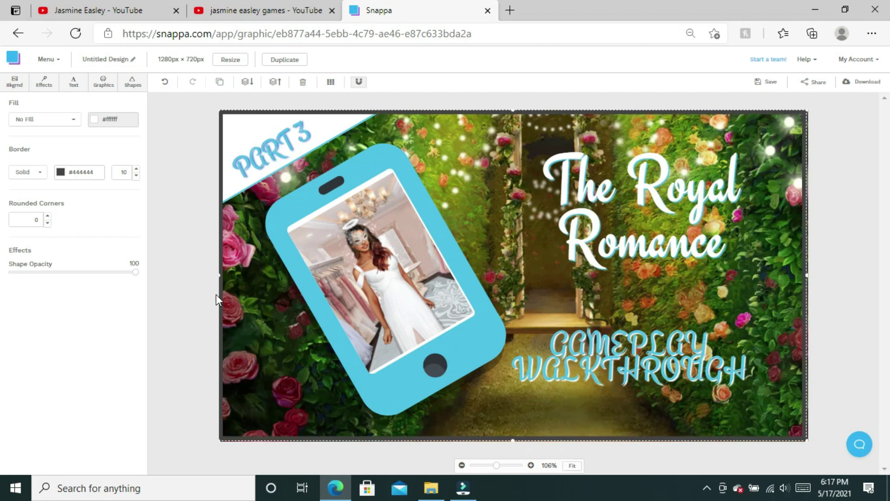
Color the rectangle's border light blue #4fc1e9 and align its bottom edge to the canvas
left_click(60, 178)
left_click(105, 232)
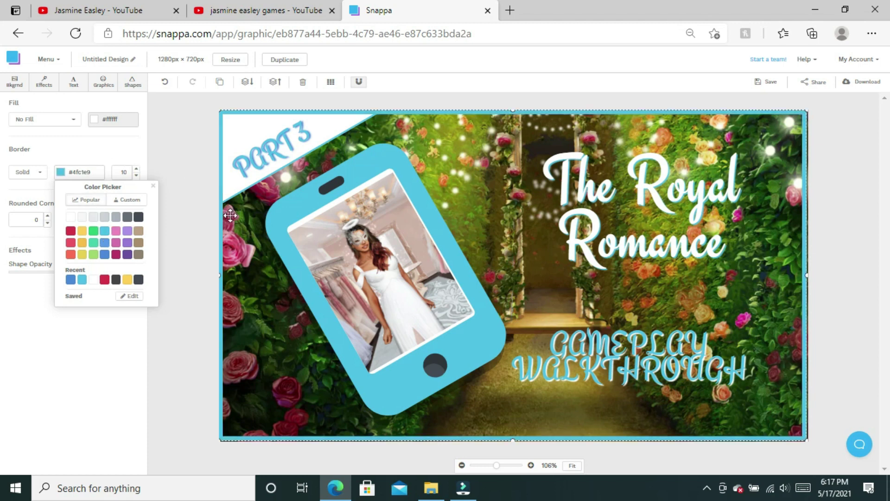
left_click(190, 189)
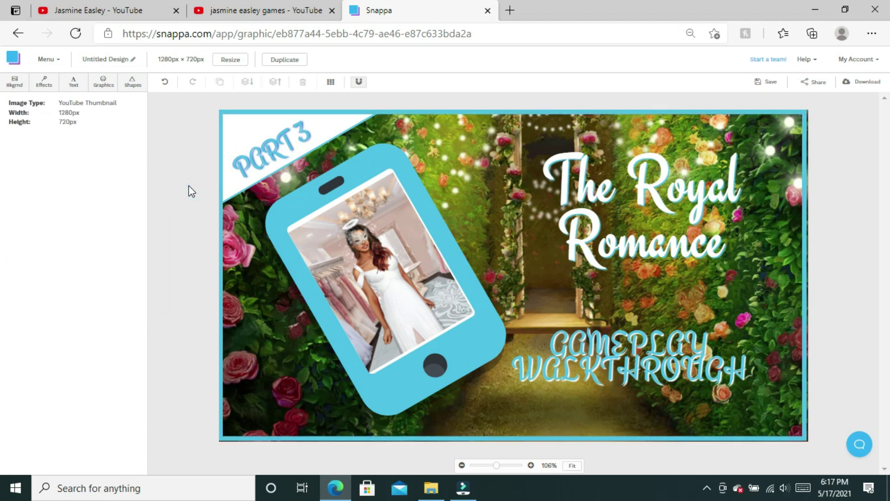
left_click(807, 253)
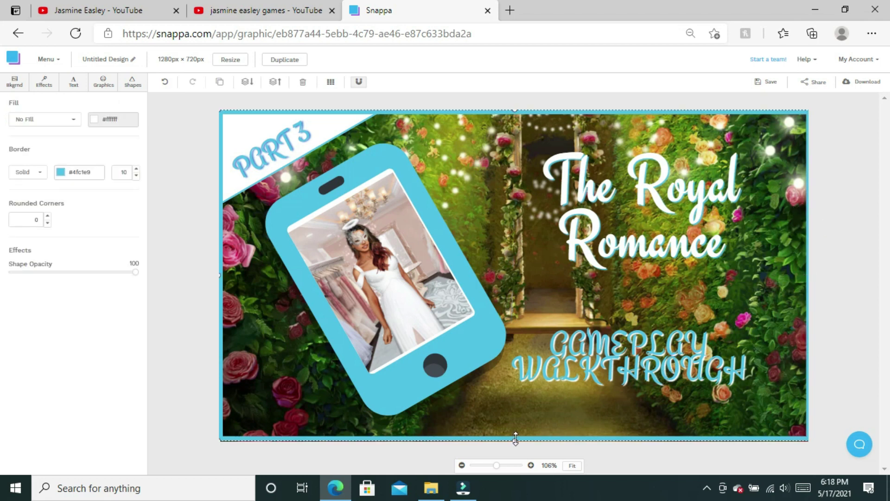
left_click_drag(514, 439, 514, 441)
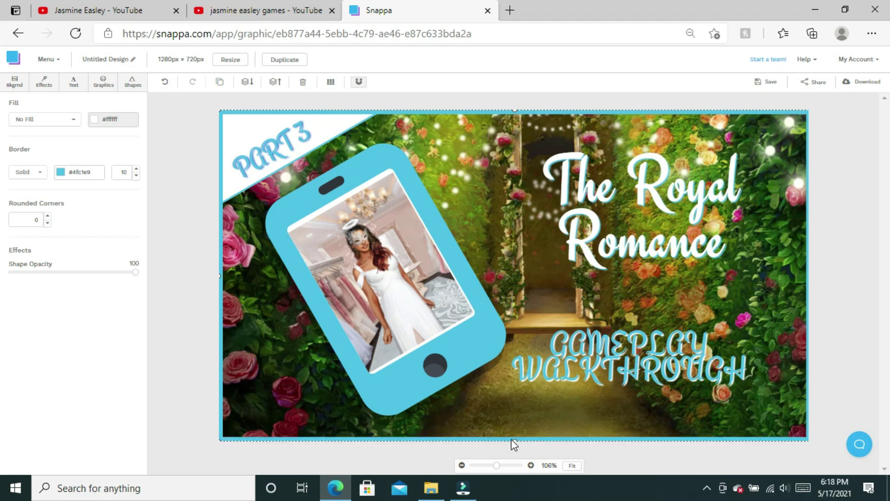
left_click(857, 281)
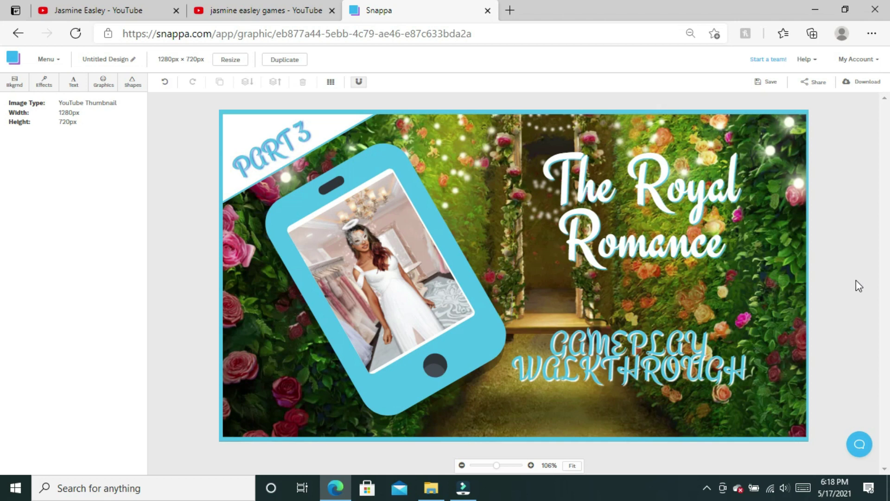
Download the thumbnail in the Web optimized JPG format
left_click(857, 90)
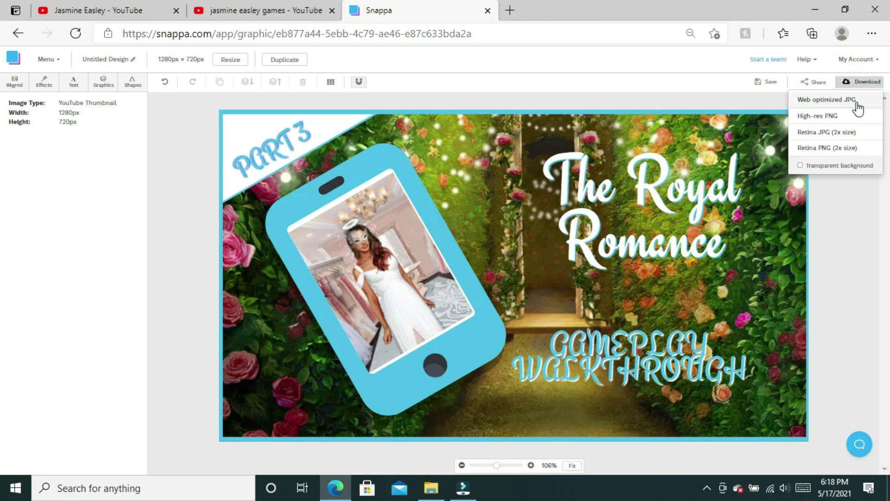
left_click(829, 103)
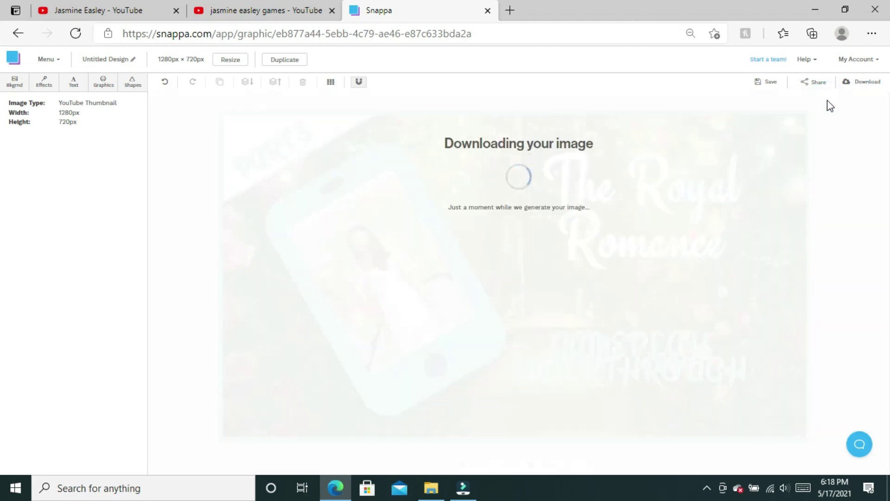